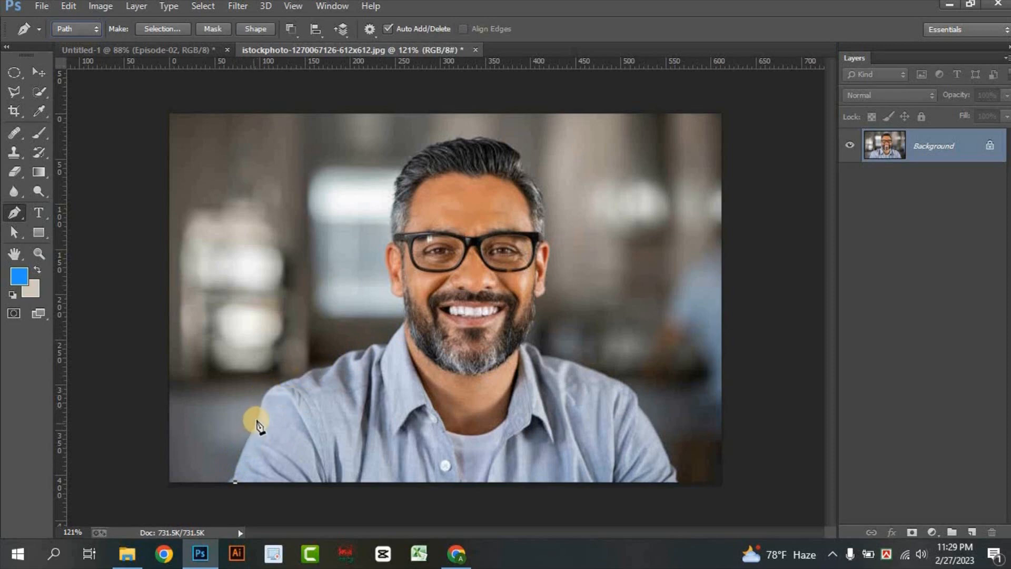
# - Trace the pen path up the outer sleeve and along the shoulder on the photo's left side
pyautogui.moveTo(261, 420); pyautogui.dragTo(278, 400)
pyautogui.click(260, 422)
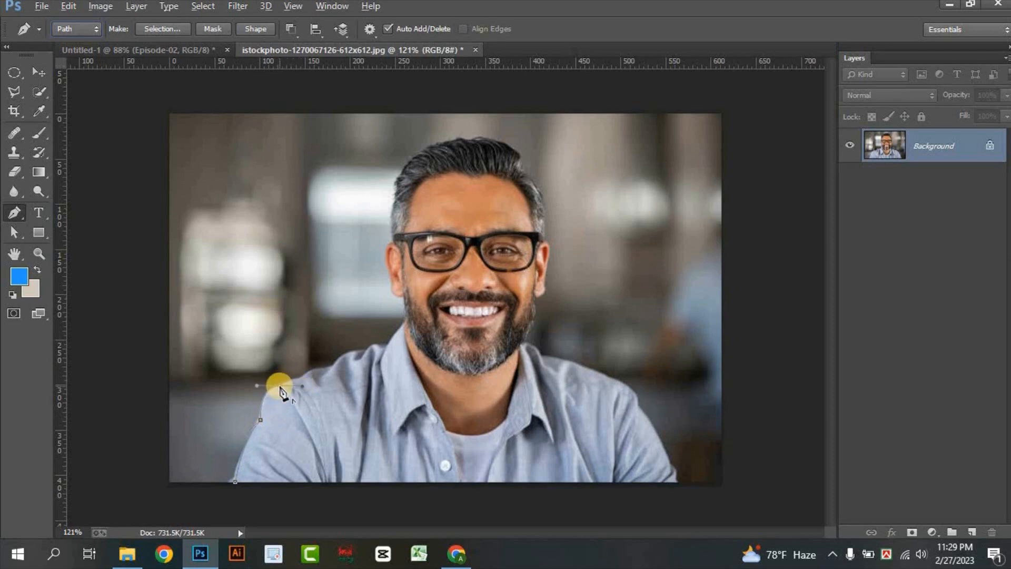
pyautogui.moveTo(300, 379); pyautogui.dragTo(309, 379)
pyautogui.click(300, 378)
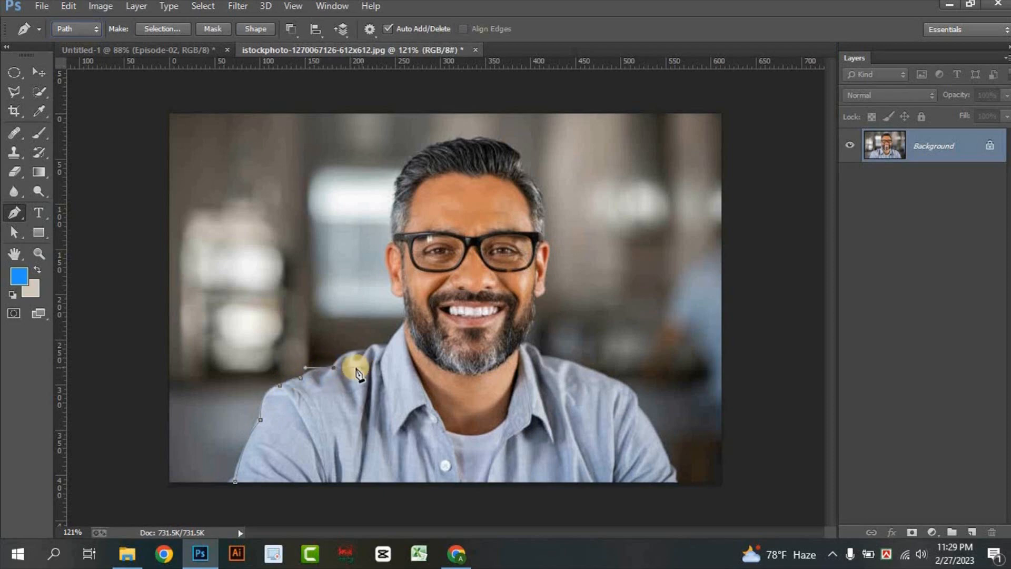
pyautogui.moveTo(357, 373); pyautogui.dragTo(340, 372)
pyautogui.click(335, 367)
# - Continue the path over the rest of the shoulder and up the collar's edge to the neck
pyautogui.moveTo(394, 352); pyautogui.dragTo(397, 351)
pyautogui.click(367, 351)
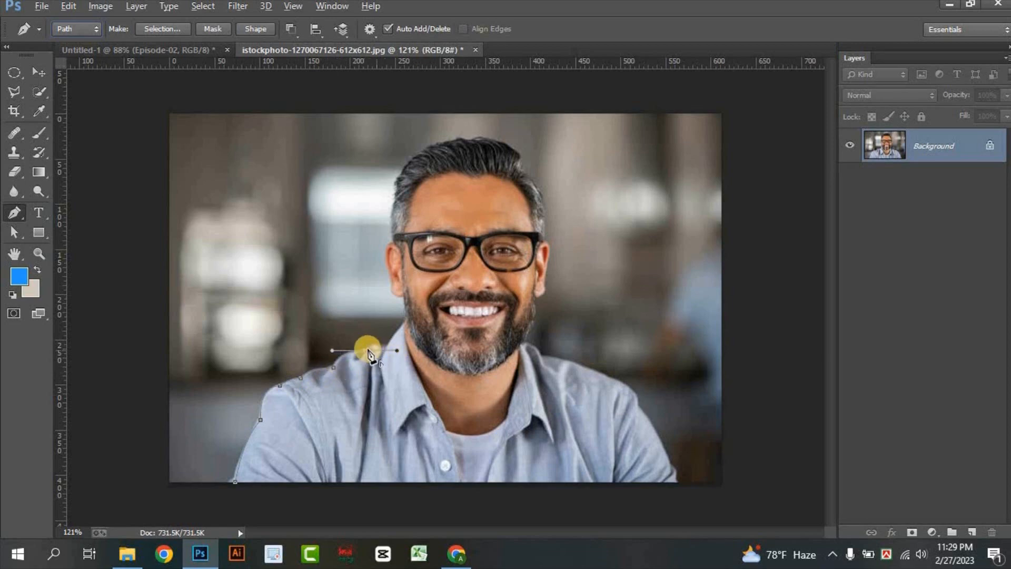
pyautogui.keyDown('alt'); pyautogui.click(369, 351); pyautogui.keyUp('alt')
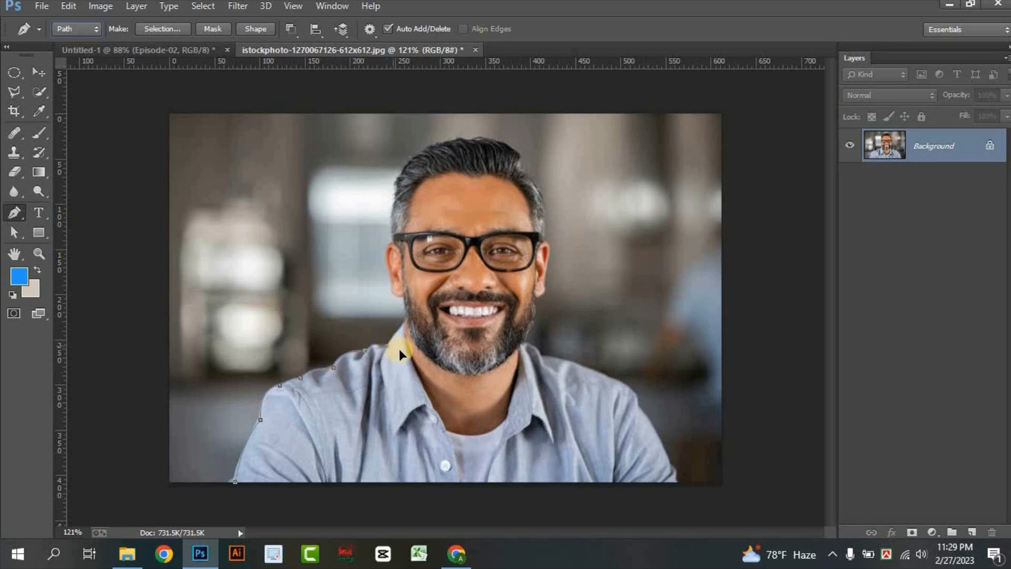
pyautogui.click(387, 346)
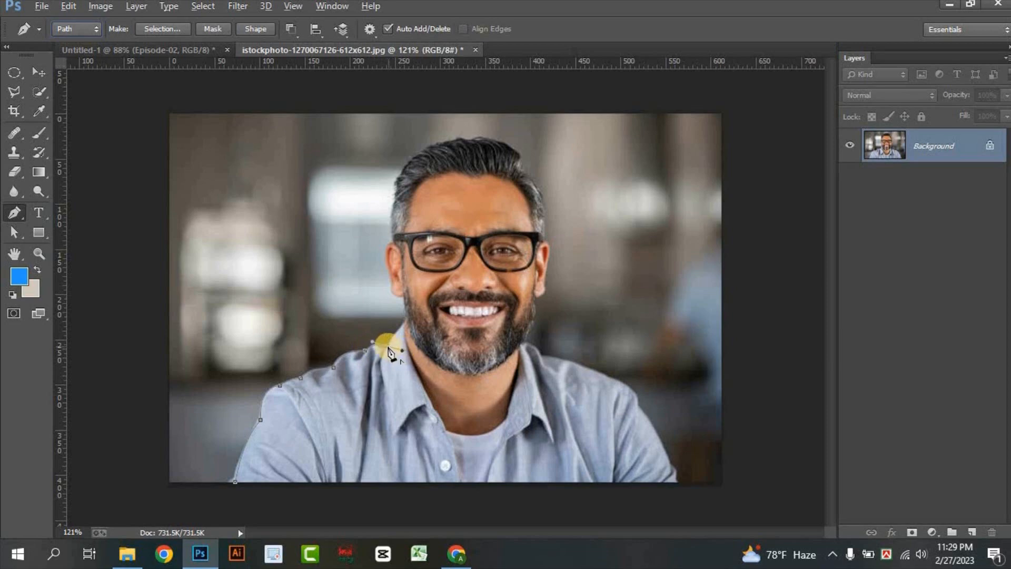
pyautogui.click(407, 323)
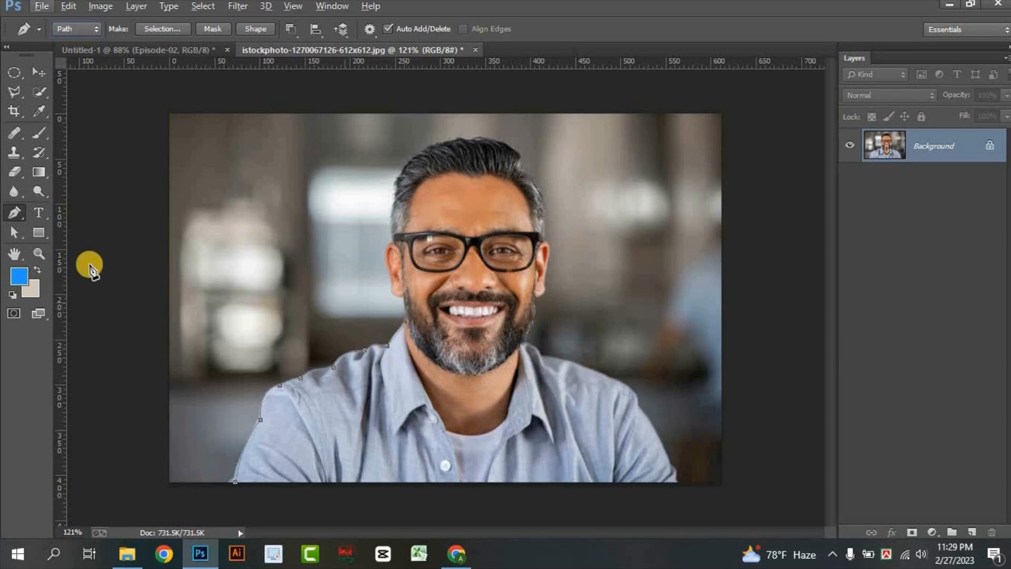
# - Extend the path up the beard's edge and around the earlobe on the photo's left side
pyautogui.click(40, 253)
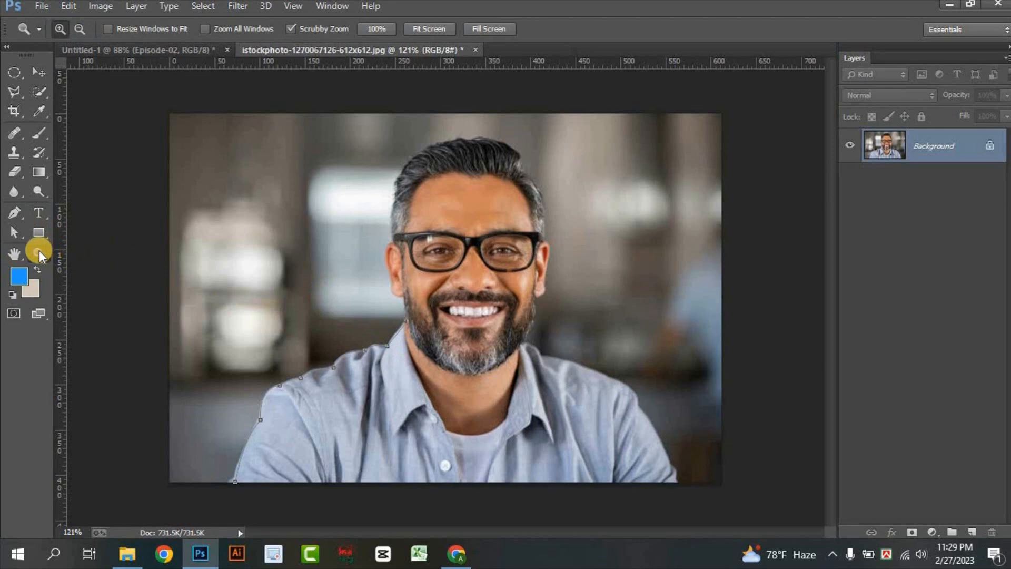
pyautogui.click(405, 290)
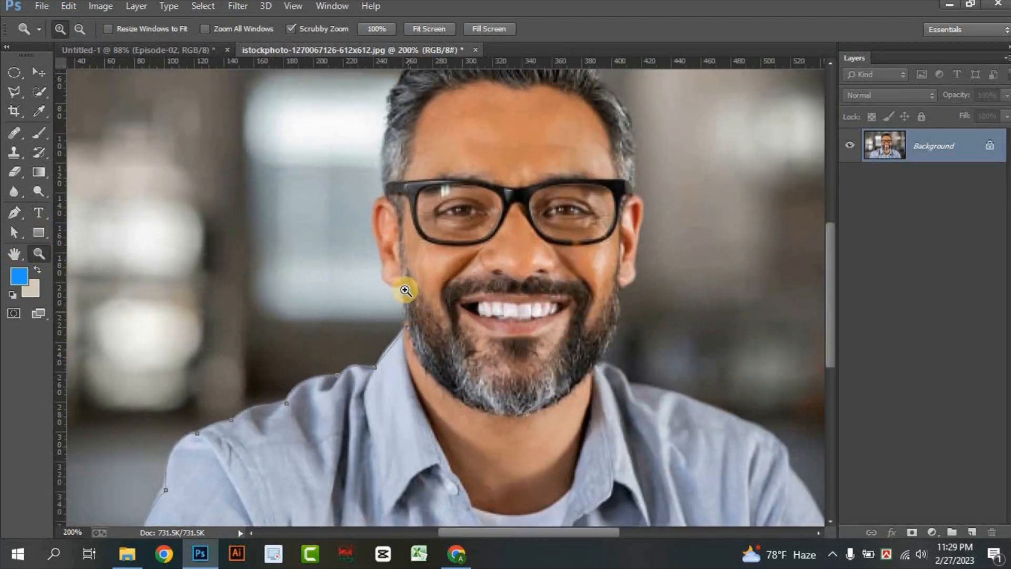
pyautogui.click(396, 245)
pyautogui.click(396, 245)
pyautogui.click(14, 214)
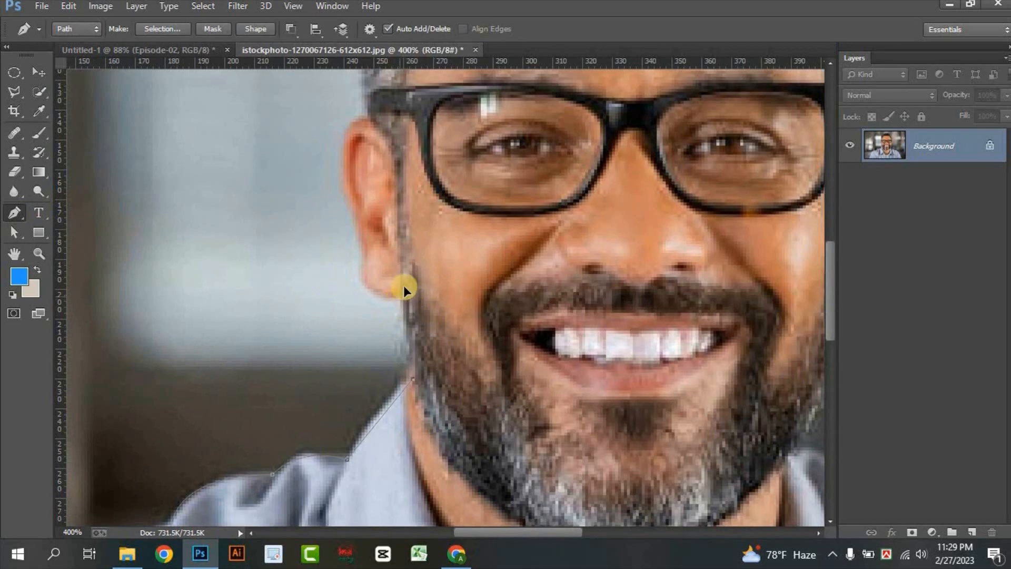
pyautogui.moveTo(398, 273); pyautogui.dragTo(378, 207)
pyautogui.keyDown('alt'); pyautogui.click(400, 299); pyautogui.keyUp('alt')
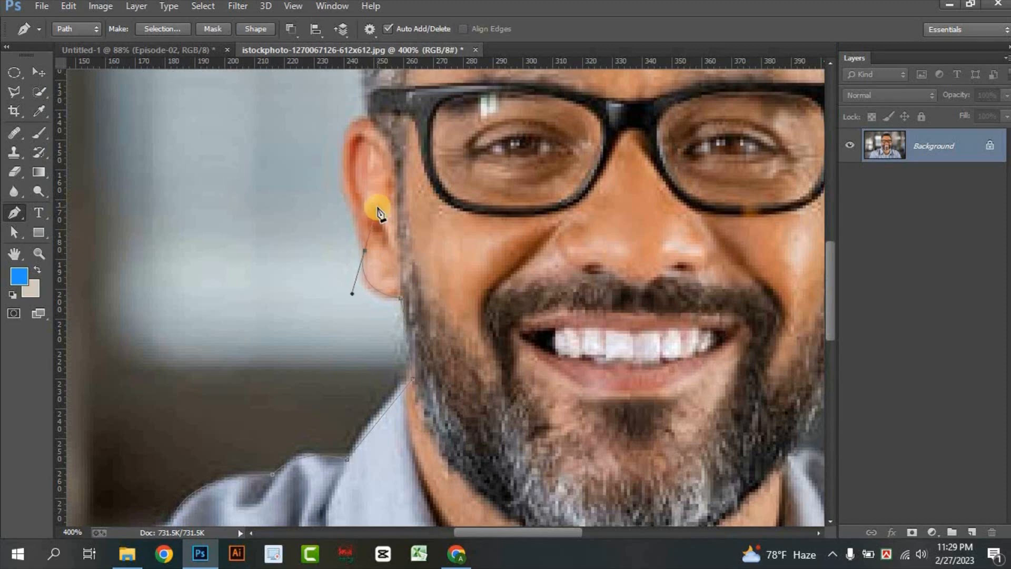
pyautogui.keyDown('alt'); pyautogui.click(365, 251); pyautogui.keyUp('alt')
# - Curve the path around the upper ear to the glasses' temple and undo the last handle removal
pyautogui.scroll(3, 377, 226)
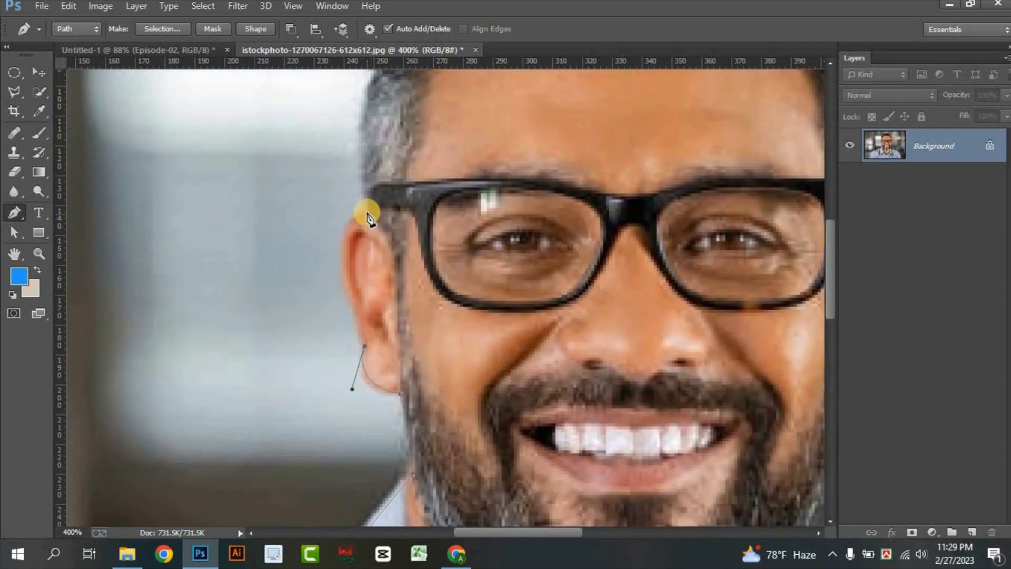
pyautogui.moveTo(425, 210); pyautogui.dragTo(426, 202)
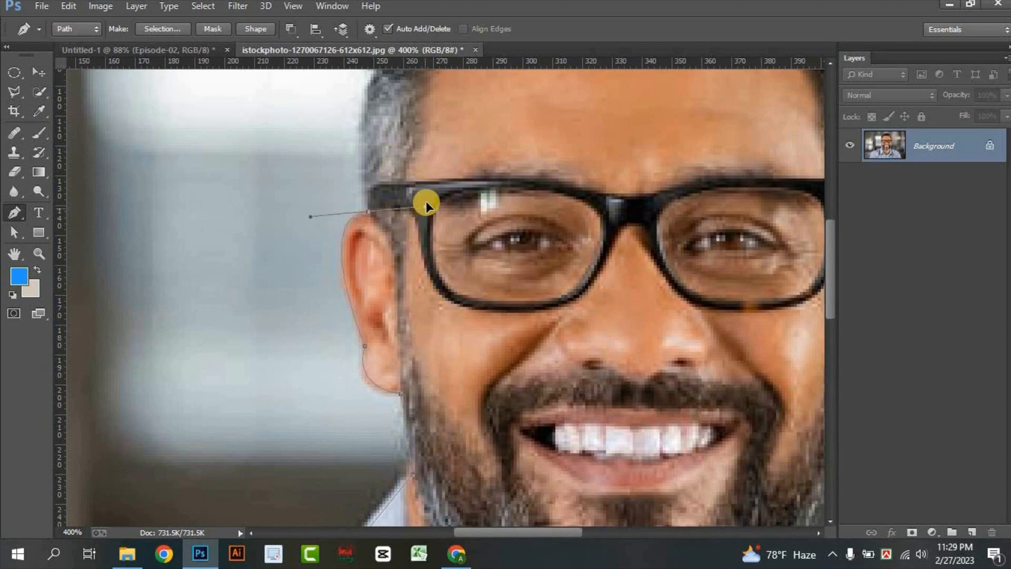
pyautogui.keyDown('alt'); pyautogui.click(369, 213); pyautogui.keyUp('alt')
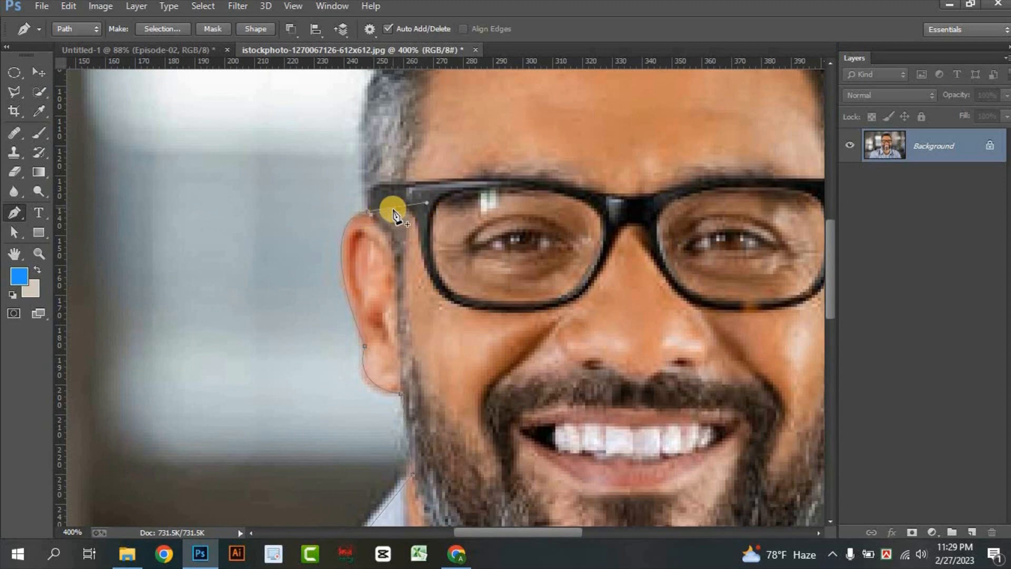
pyautogui.hotkey('ctrl', 'z')
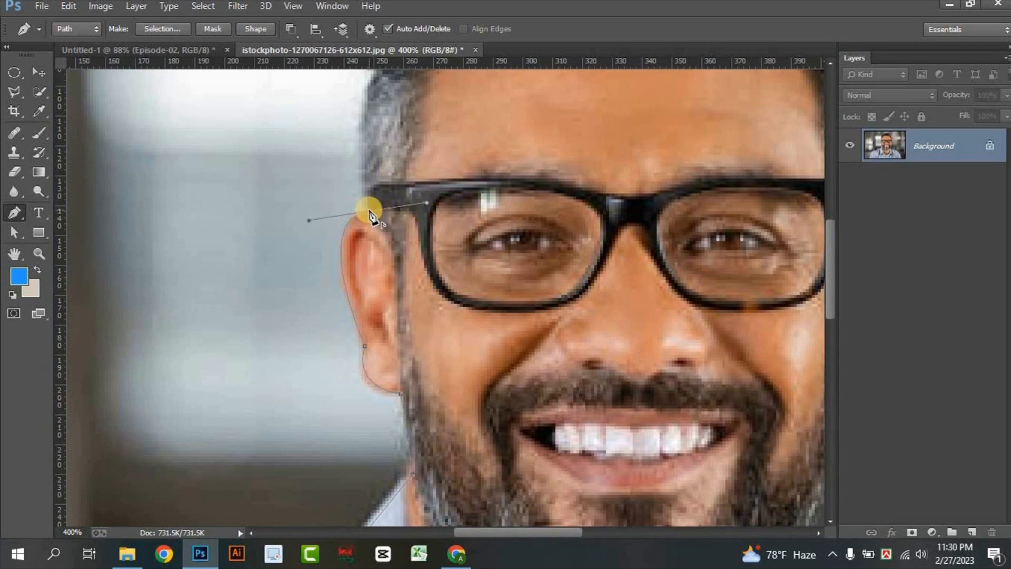
# - Curve the path from the glasses' temple up the gray side hair on the photo's left side
pyautogui.scroll(5, 497, 255)
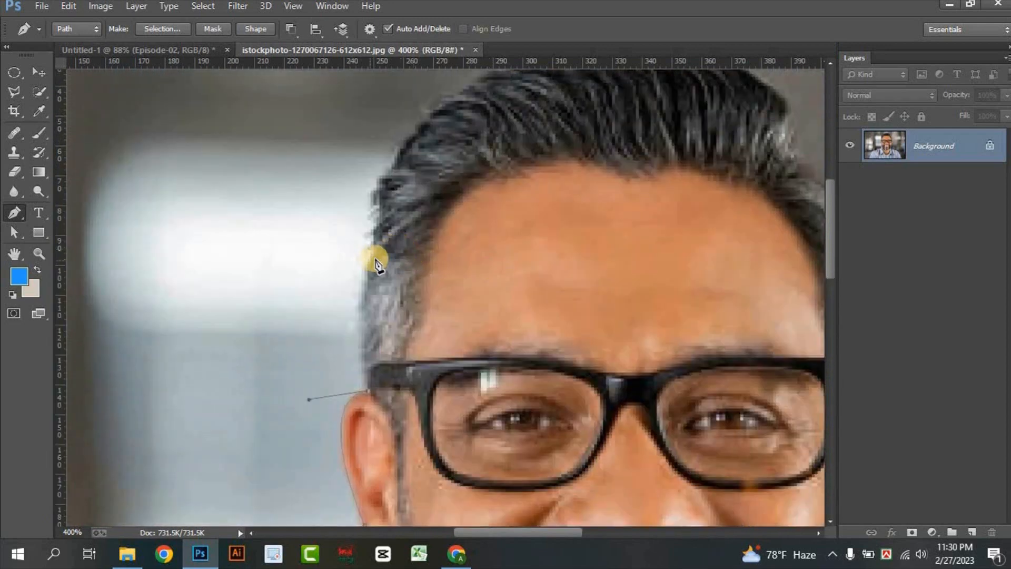
pyautogui.moveTo(377, 263); pyautogui.dragTo(396, 216)
pyautogui.moveTo(400, 182); pyautogui.dragTo(401, 181)
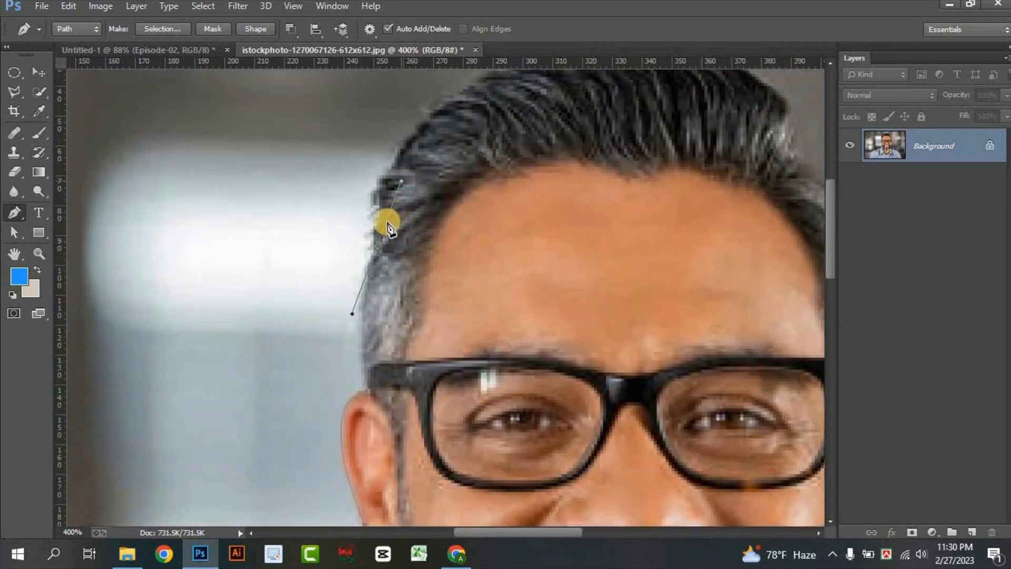
pyautogui.click(383, 252)
# - Carry the path over the top of the hair to the notch on its right side, removing the outgoing curve handle there
pyautogui.hscroll(5, 509, 532)
pyautogui.scroll(1, 446, 387)
pyautogui.scroll(-3, 526, 316)
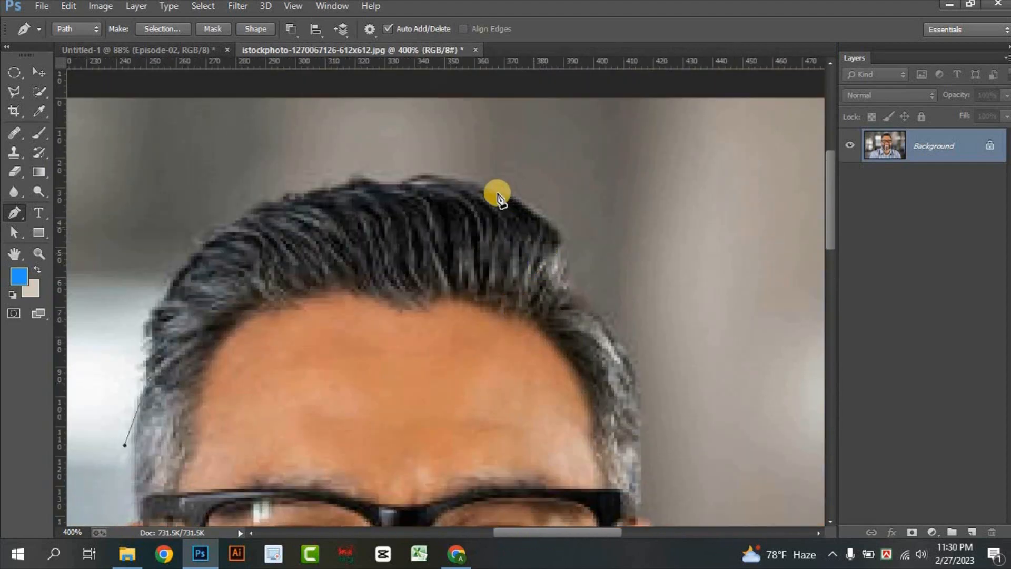
pyautogui.scroll(-3, 463, 221)
pyautogui.moveTo(421, 204); pyautogui.dragTo(577, 210)
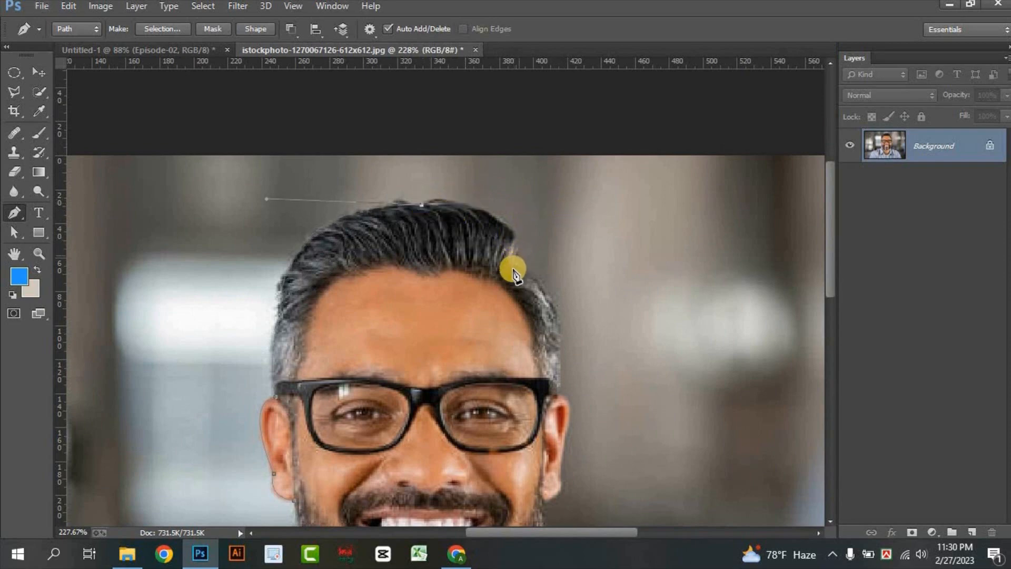
pyautogui.moveTo(520, 269); pyautogui.dragTo(504, 342)
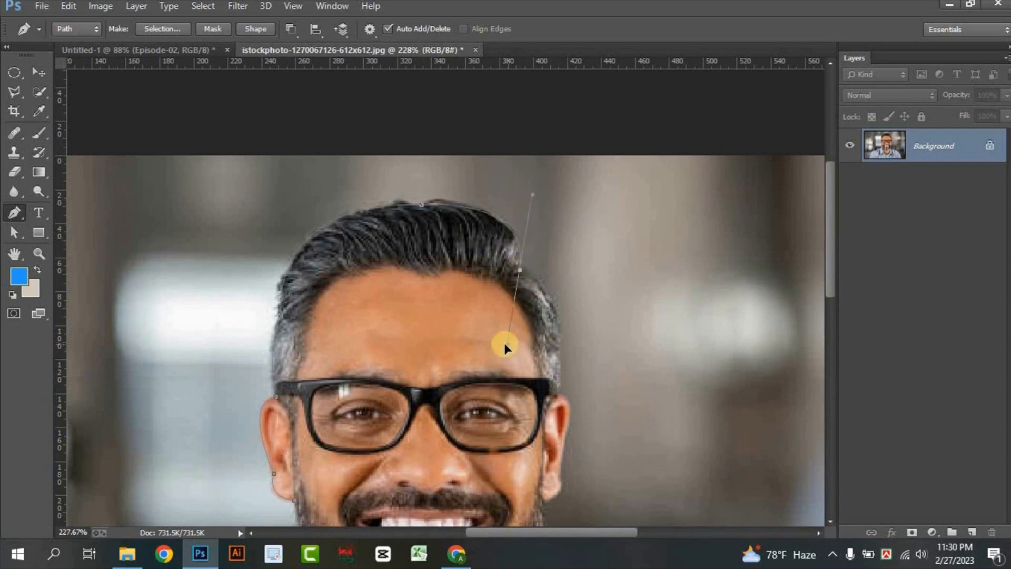
pyautogui.keyDown('alt'); pyautogui.click(520, 270); pyautogui.keyUp('alt')
# - Continue the path down the right side hair and around the outer ear to below the earlobe
pyautogui.moveTo(542, 490); pyautogui.dragTo(541, 502)
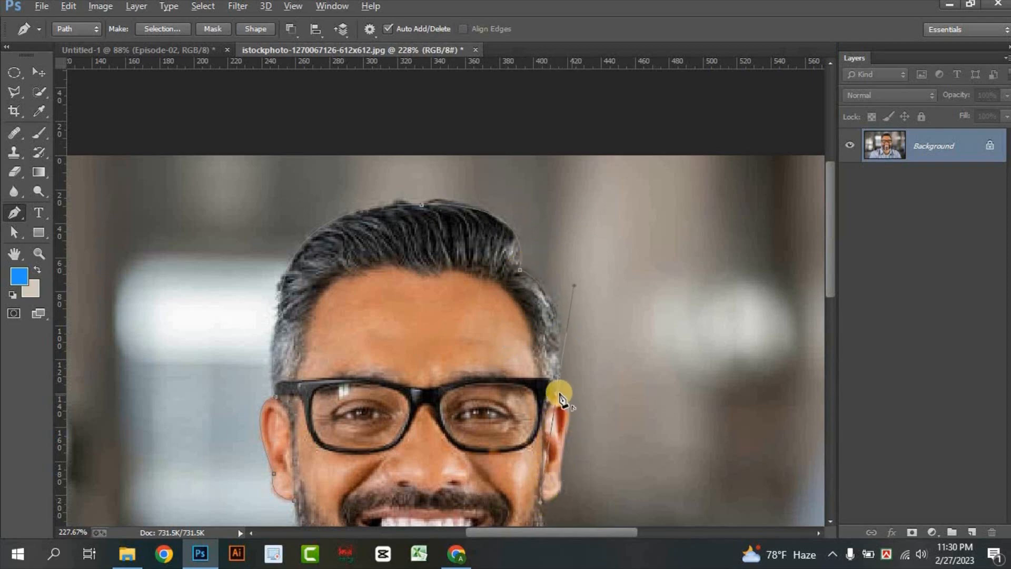
pyautogui.scroll(5, 558, 395)
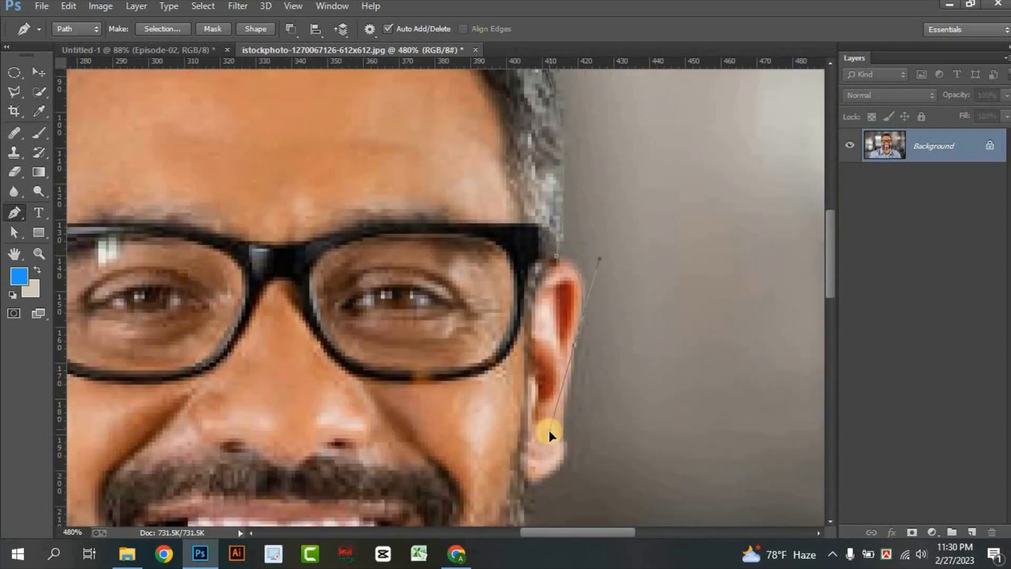
pyautogui.keyDown('alt'); pyautogui.click(575, 345); pyautogui.keyUp('alt')
pyautogui.scroll(-1, 579, 364)
pyautogui.scroll(-3, 577, 373)
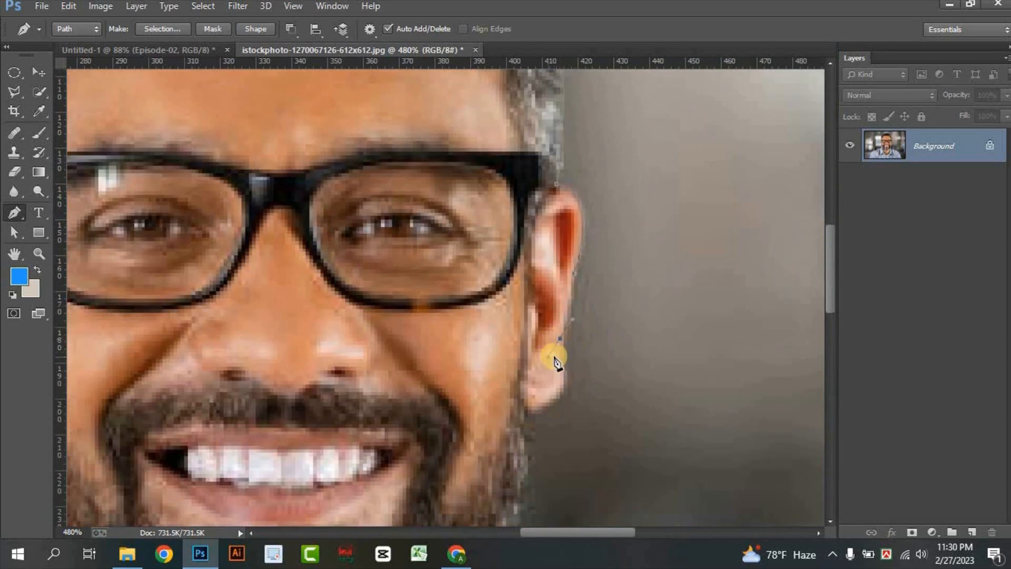
pyautogui.click(561, 339)
pyautogui.moveTo(464, 390); pyautogui.dragTo(473, 395)
pyautogui.scroll(-5, 527, 413)
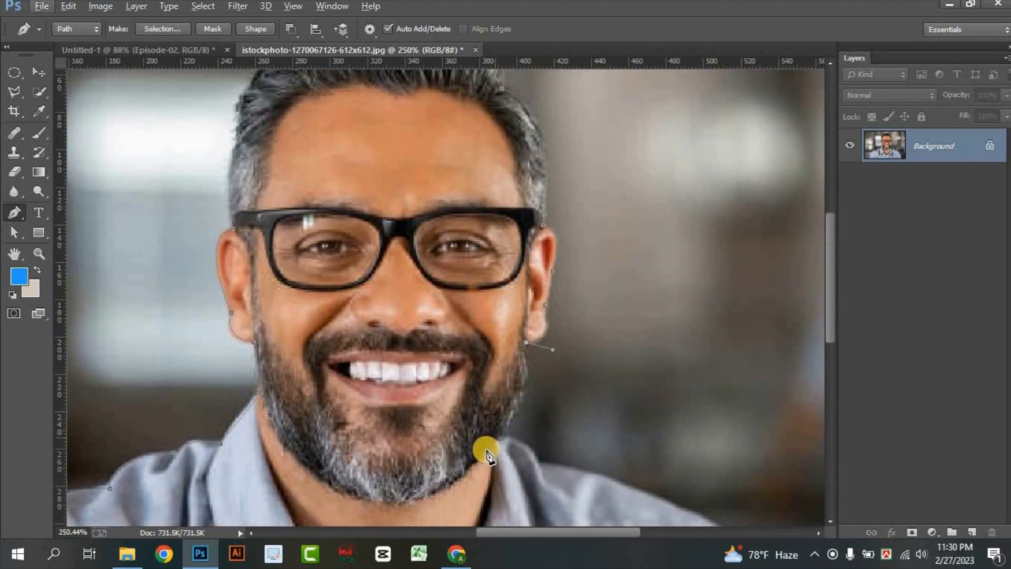
# - Trace the path along the beard's right edge and over the top of the shirt collar
pyautogui.moveTo(476, 453); pyautogui.dragTo(462, 474)
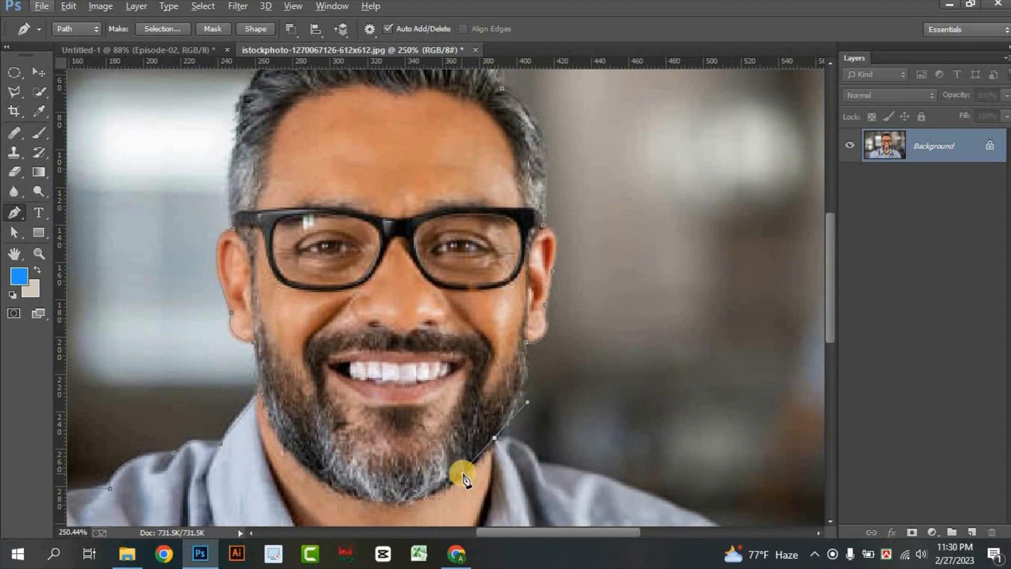
pyautogui.keyDown('alt'); pyautogui.click(495, 439); pyautogui.keyUp('alt')
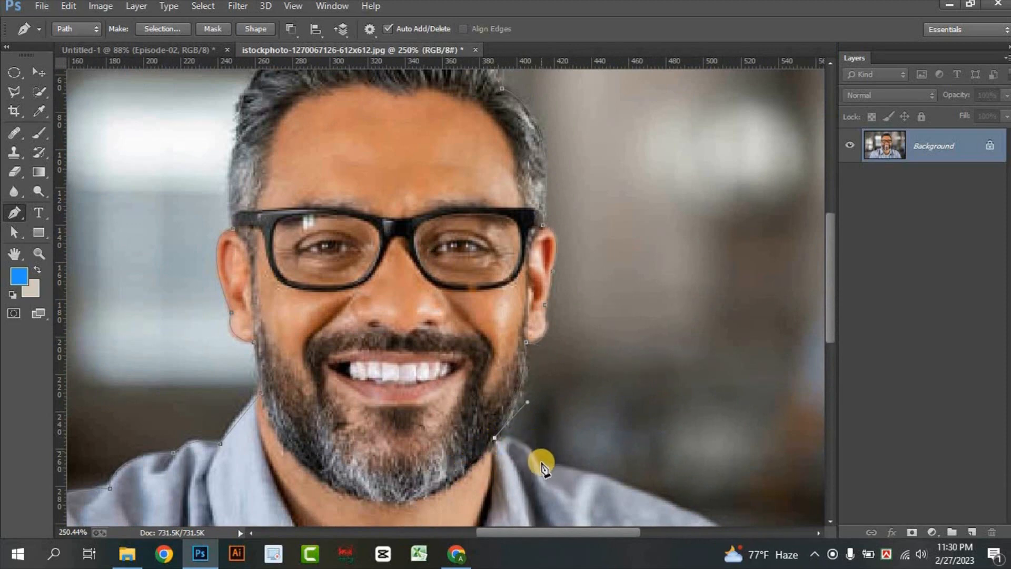
pyautogui.moveTo(540, 464); pyautogui.dragTo(550, 489)
# - Continue the path over the right shoulder and down the sleeve to the photo's lower edge
pyautogui.moveTo(543, 532); pyautogui.dragTo(578, 532)
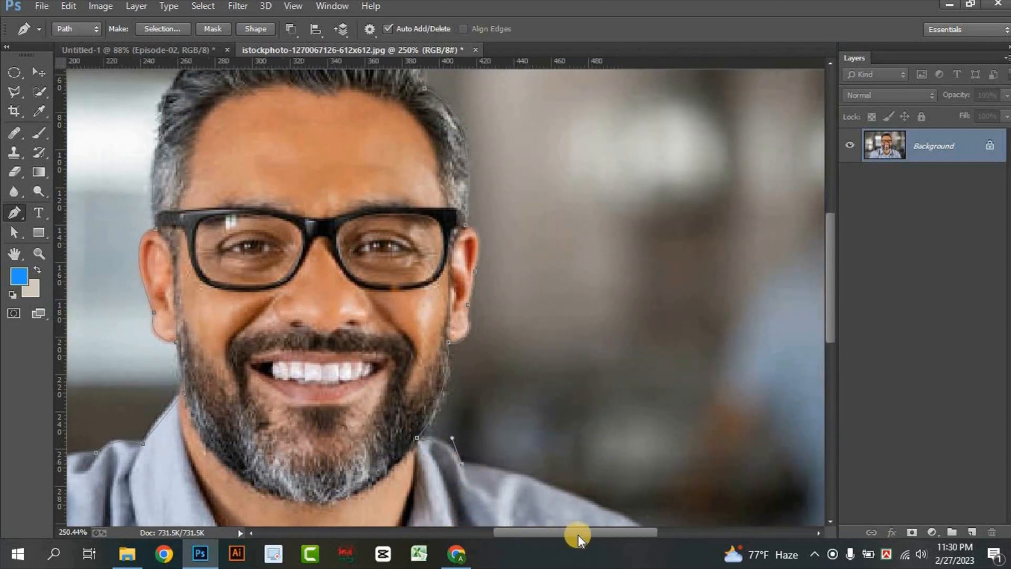
pyautogui.scroll(-5, 571, 448)
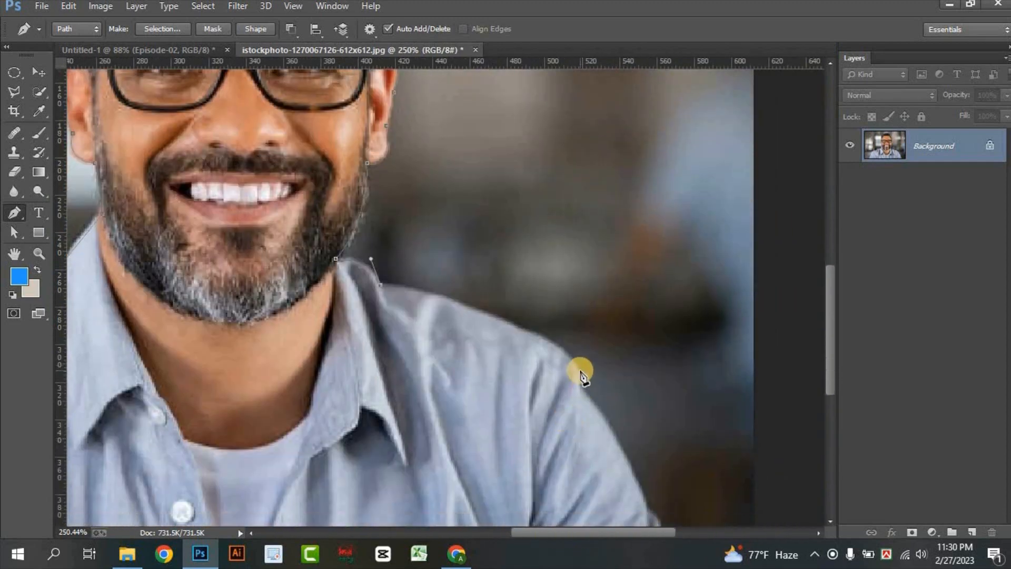
pyautogui.moveTo(623, 425); pyautogui.dragTo(627, 425)
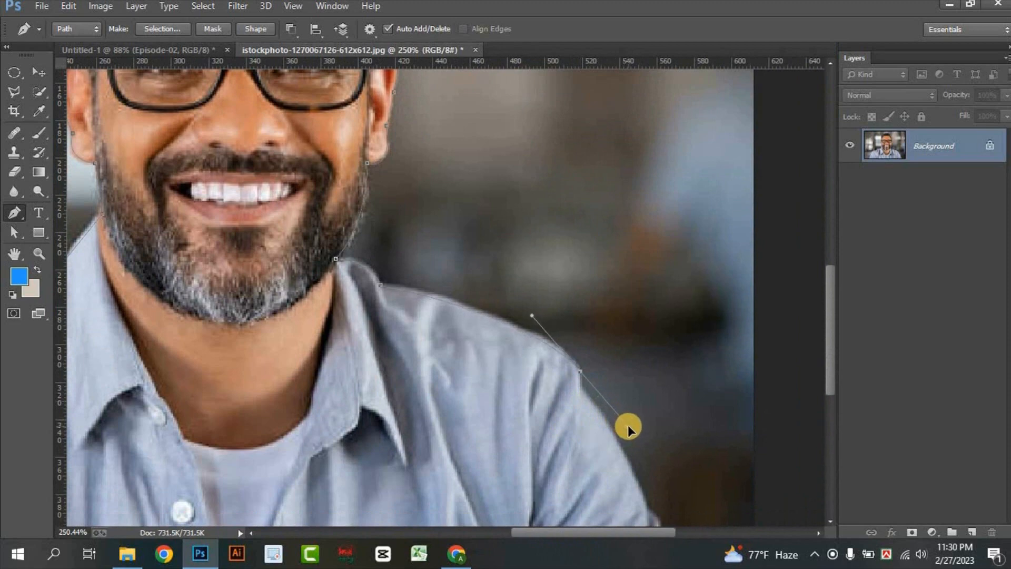
pyautogui.keyDown('alt'); pyautogui.click(580, 374); pyautogui.keyUp('alt')
pyautogui.scroll(-3, 590, 416)
pyautogui.scroll(-1, 634, 442)
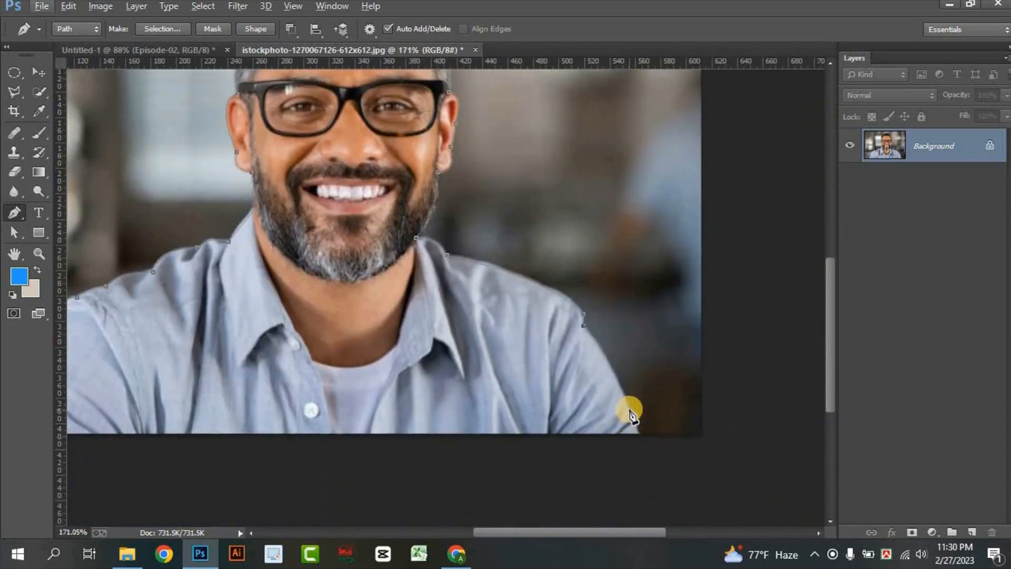
pyautogui.click(629, 433)
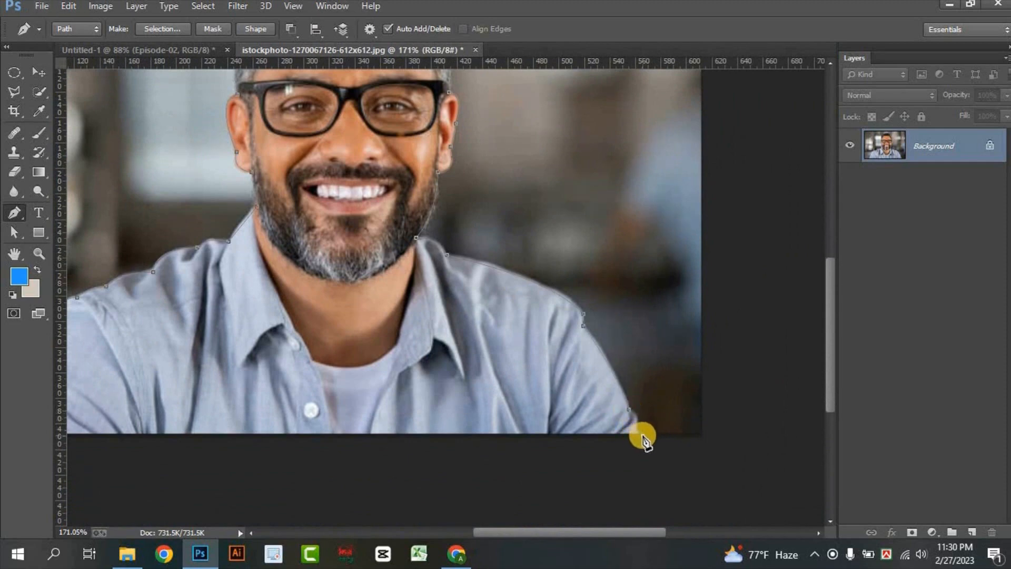
# - Run the path around the outside of the photo, enclosing the background, and close it at the starting anchor
pyautogui.hotkey('ctrl', '0')
pyautogui.click(709, 474)
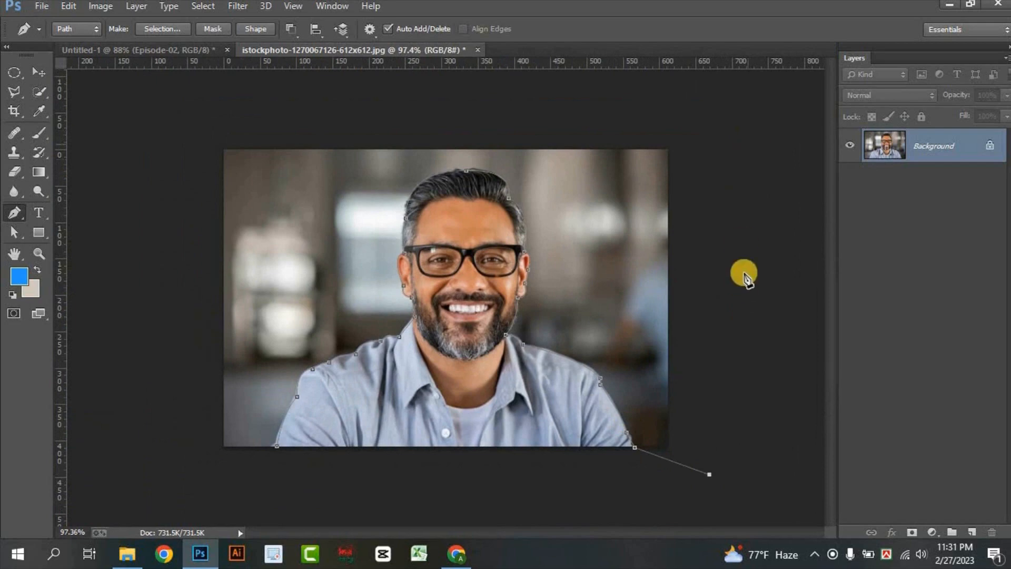
pyautogui.click(742, 113)
pyautogui.click(535, 99)
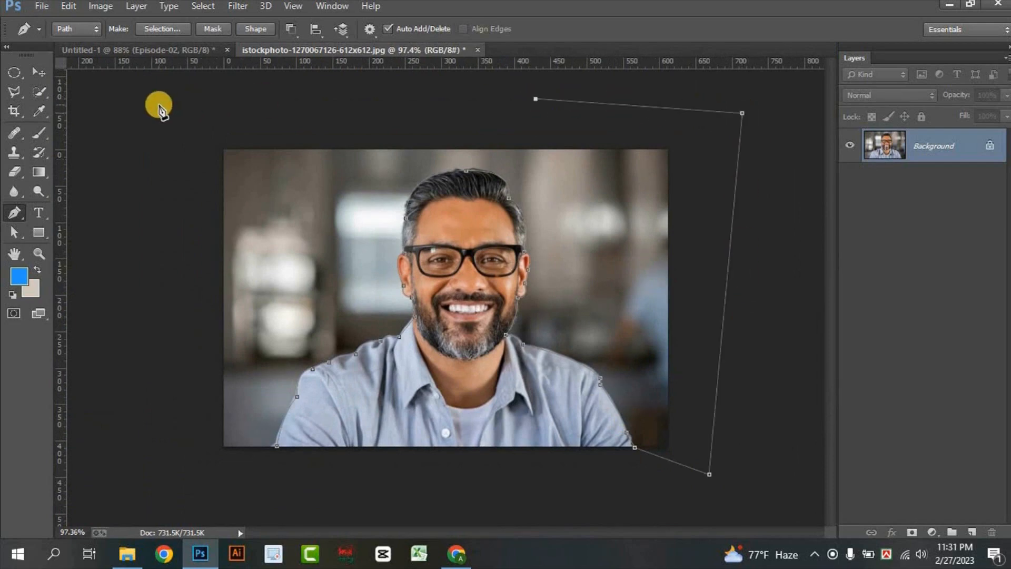
pyautogui.click(159, 105)
pyautogui.click(166, 438)
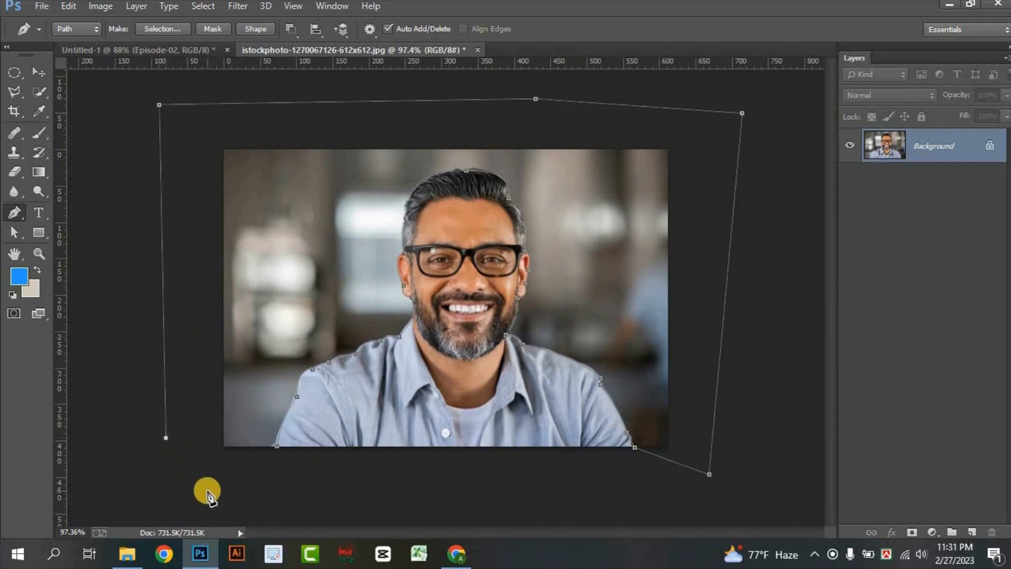
pyautogui.click(208, 490)
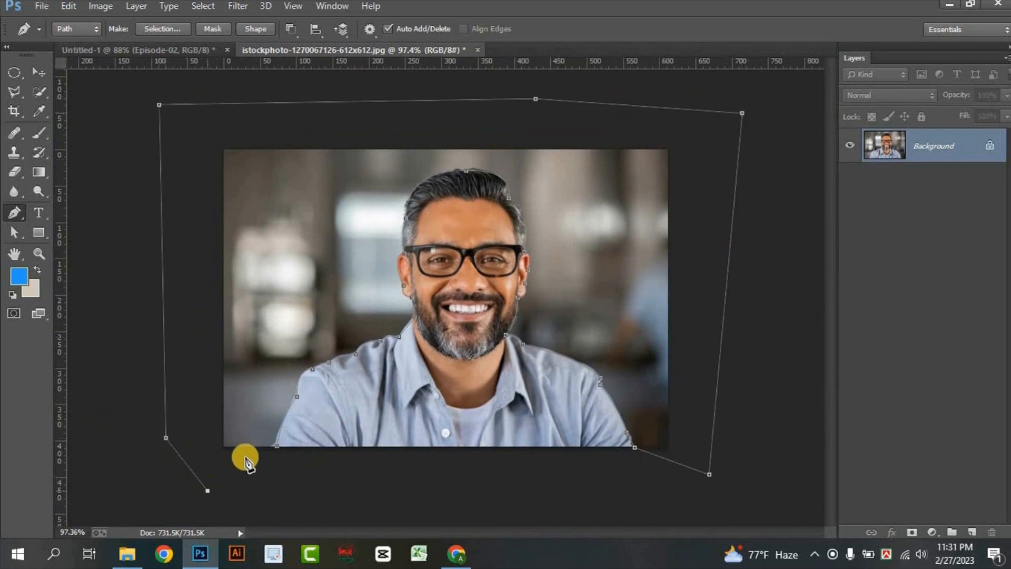
pyautogui.click(276, 449)
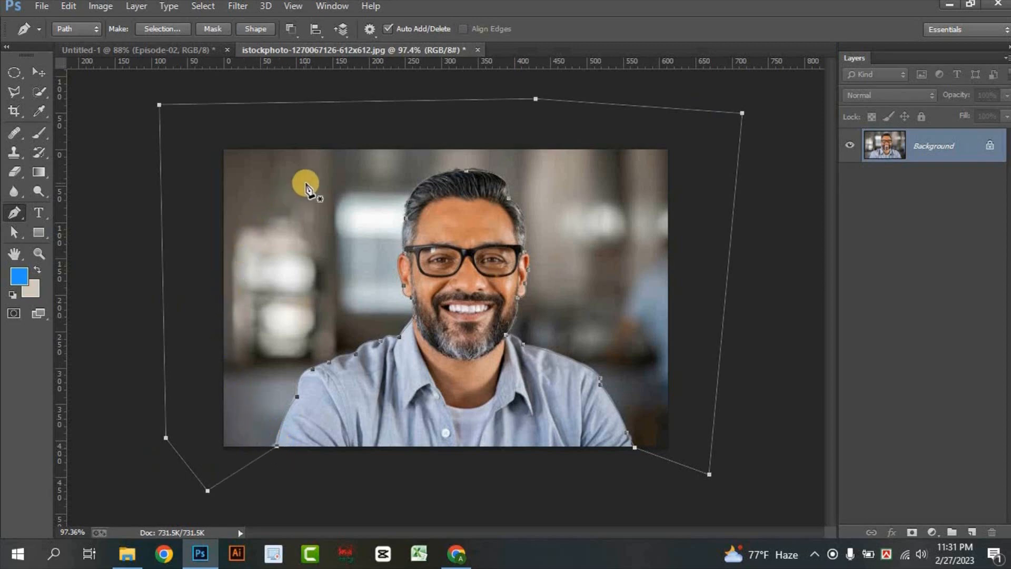
# - Convert the closed path into a new anti-aliased selection with a 2-pixel feather and invert it so the photo's background is selected
pyautogui.rightClick(593, 201)
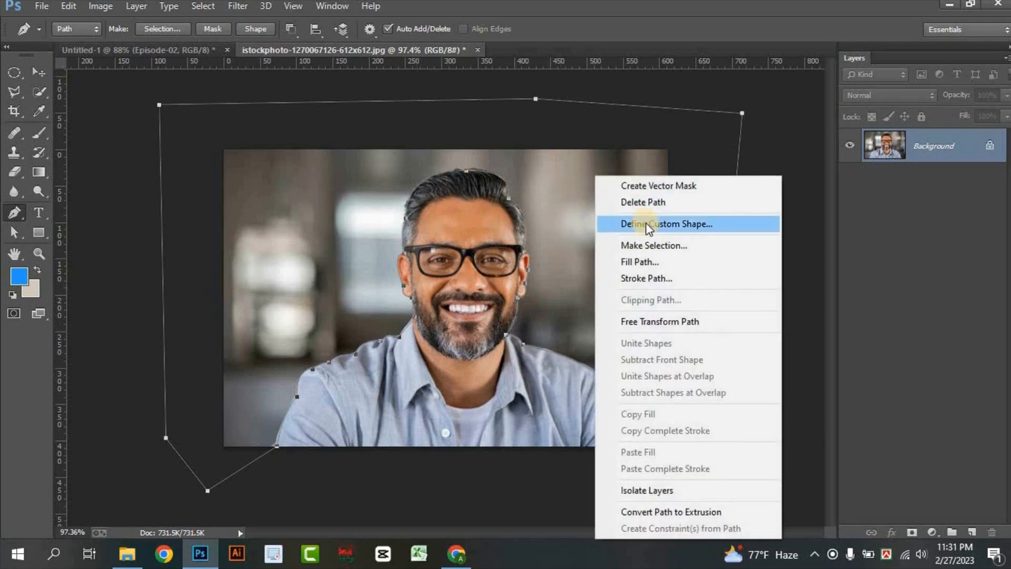
pyautogui.click(649, 241)
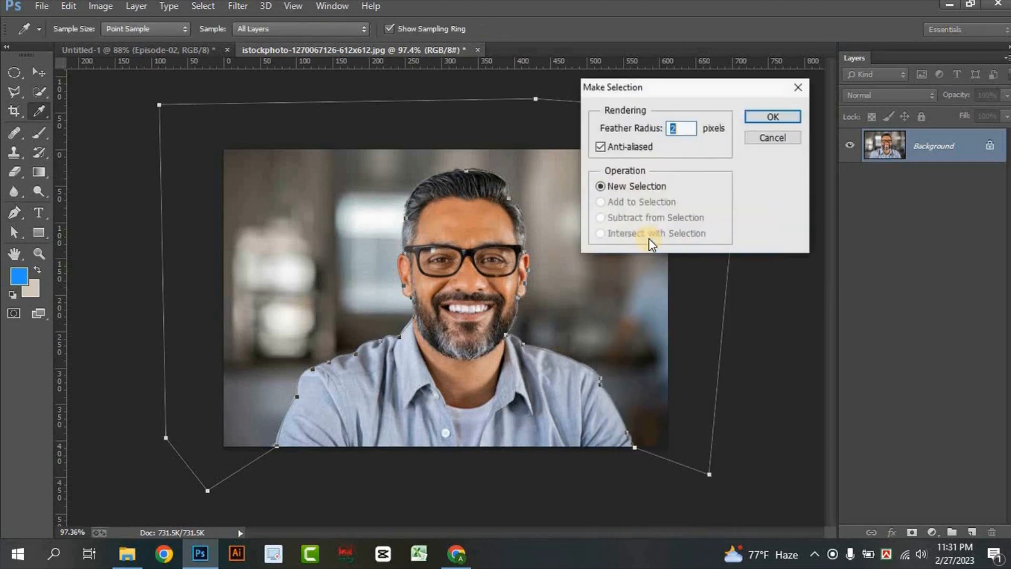
pyautogui.doubleClick(672, 129)
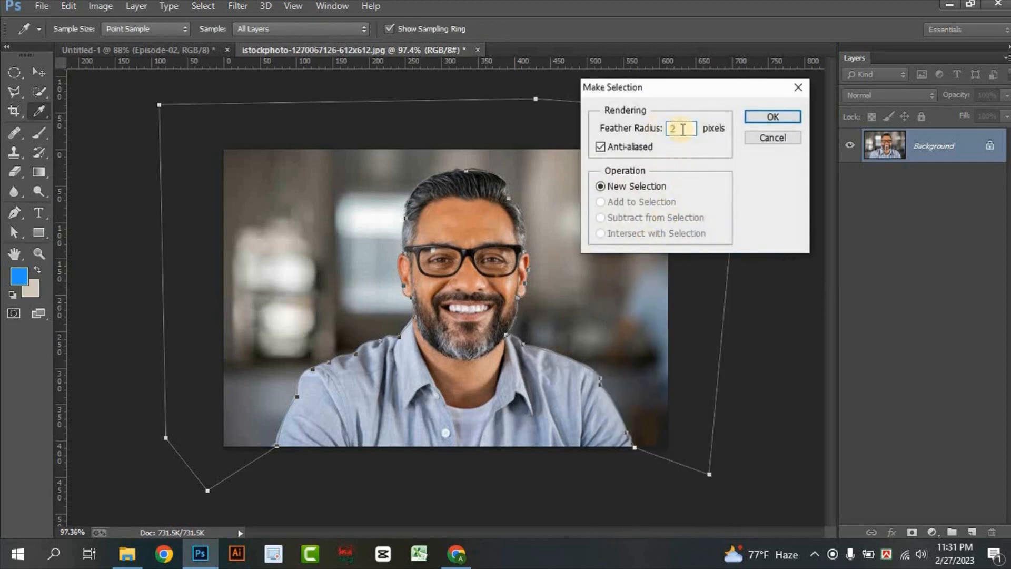
pyautogui.click(768, 116)
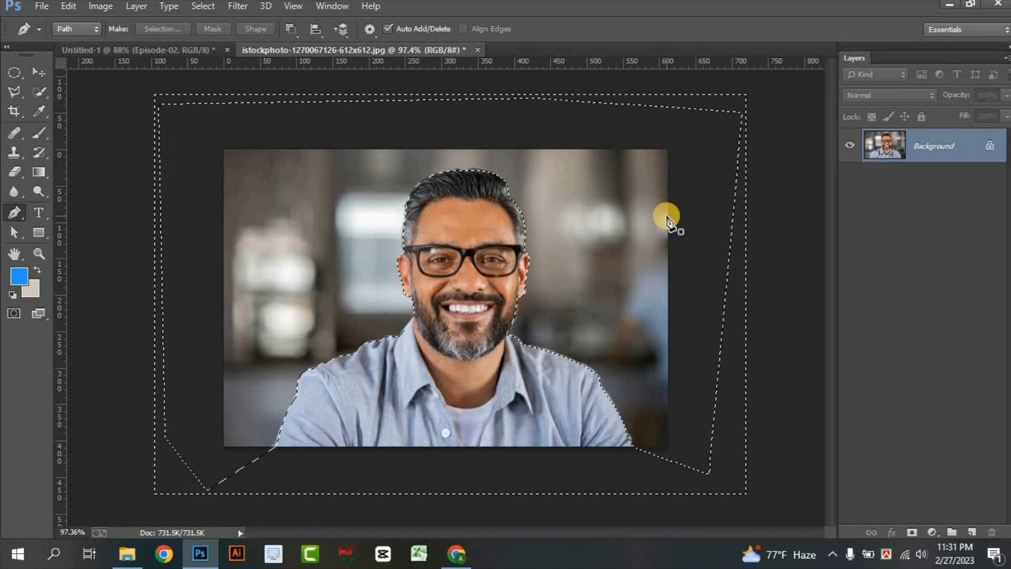
pyautogui.hotkey('ctrl', 'shift', 'i')
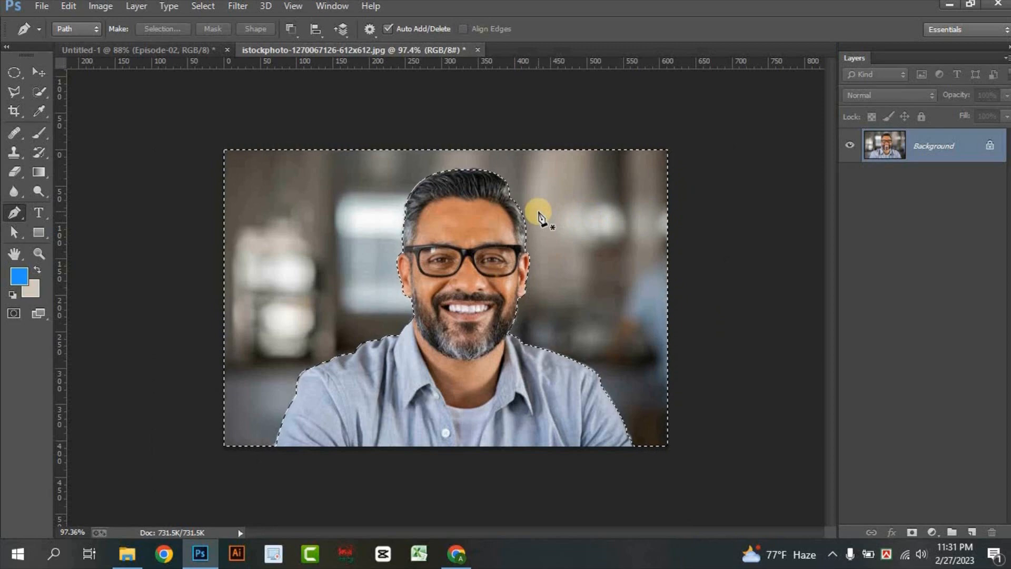
# - Fill the selected background with the solid blue colour 0090ff at 100% opacity in Dissolve mode
pyautogui.hotkey('shift', 'BackSpace')
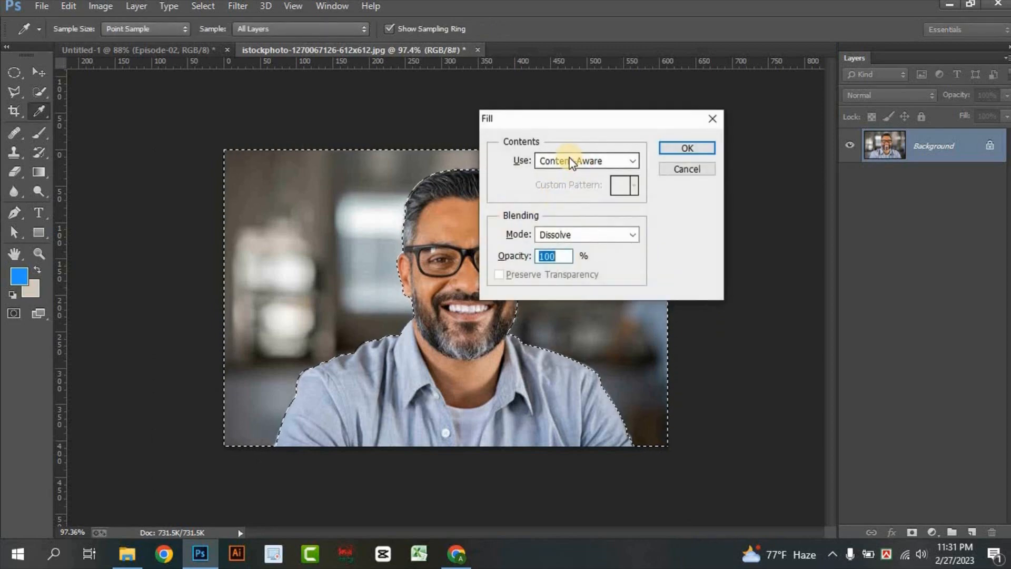
pyautogui.click(571, 162)
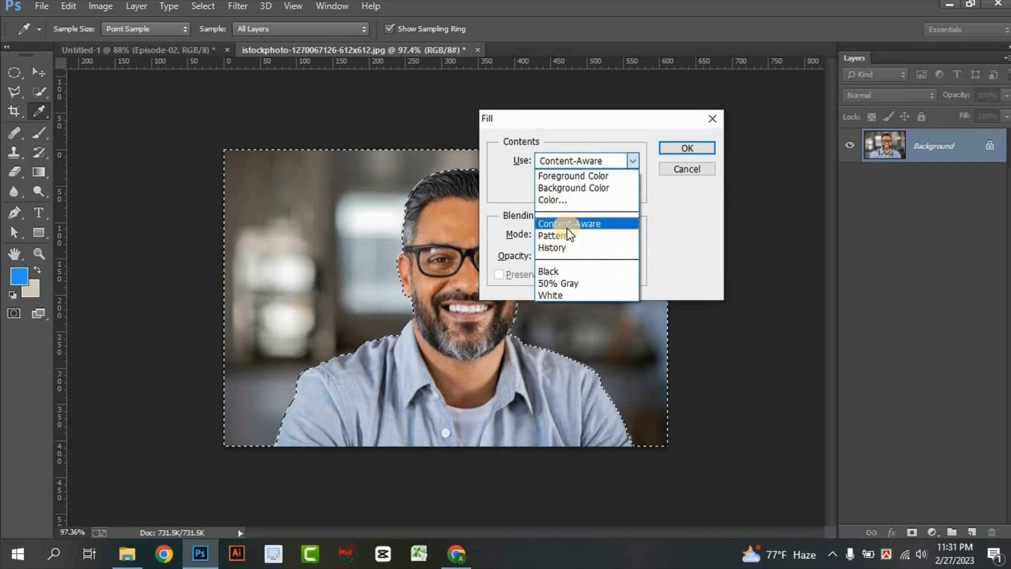
pyautogui.click(566, 201)
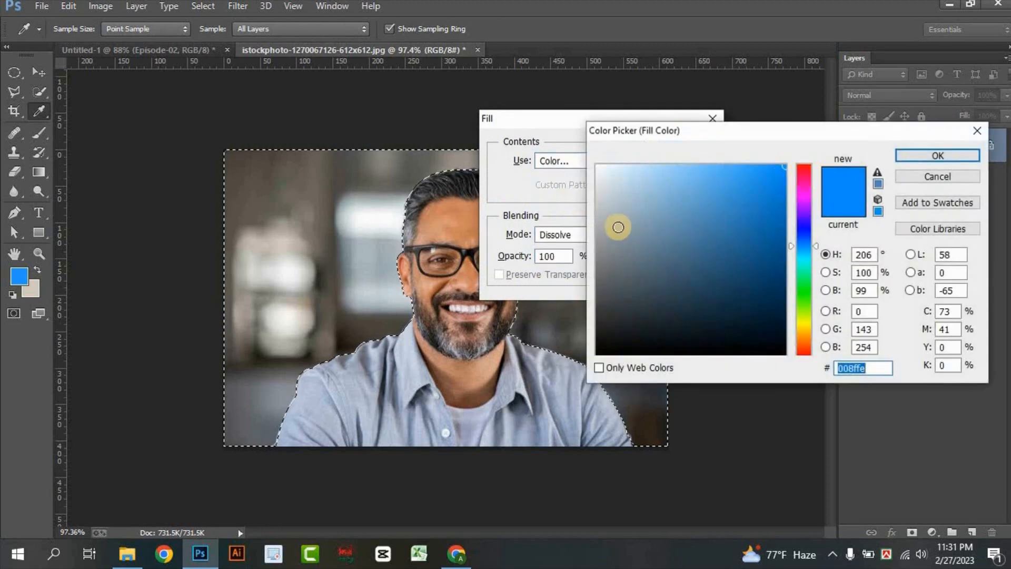
pyautogui.moveTo(757, 136); pyautogui.dragTo(672, 179)
pyautogui.click(801, 214)
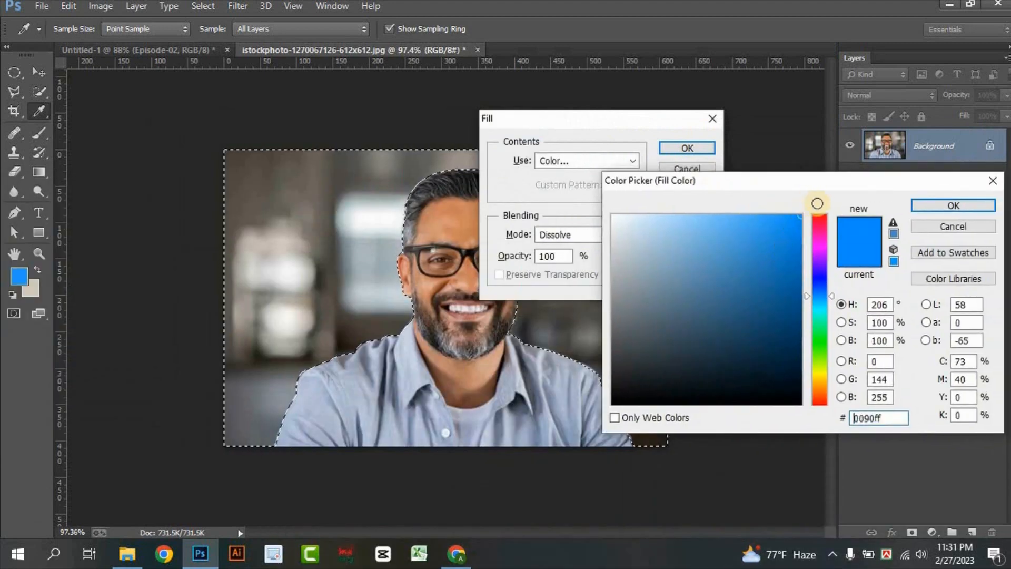
pyautogui.click(953, 206)
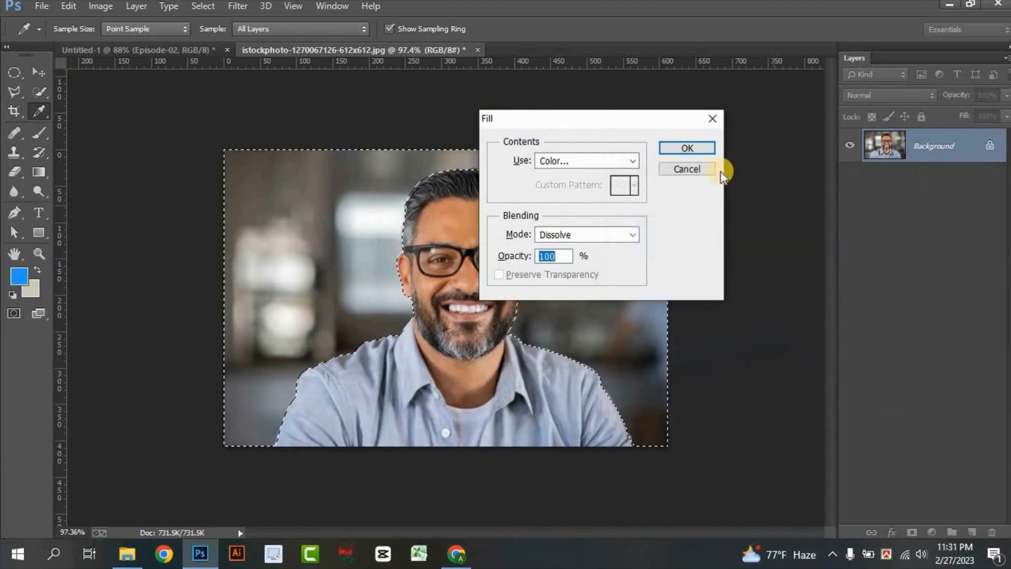
pyautogui.click(688, 148)
pyautogui.press('p')
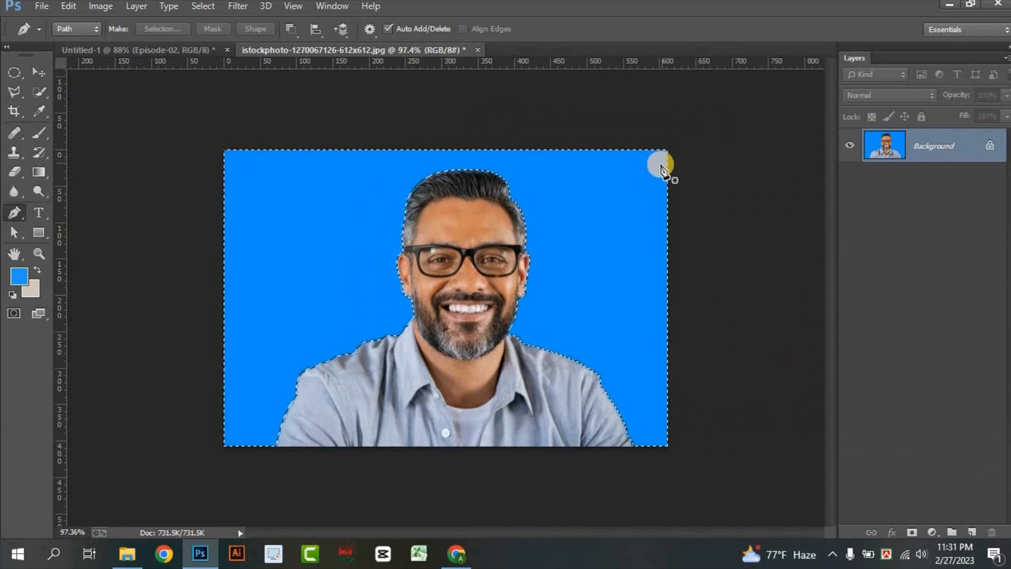
# - Fill the selected background with the solid red colour ff0000 at 100% opacity in Dissolve mode
pyautogui.press('i')
pyautogui.hotkey('shift', 'F5')
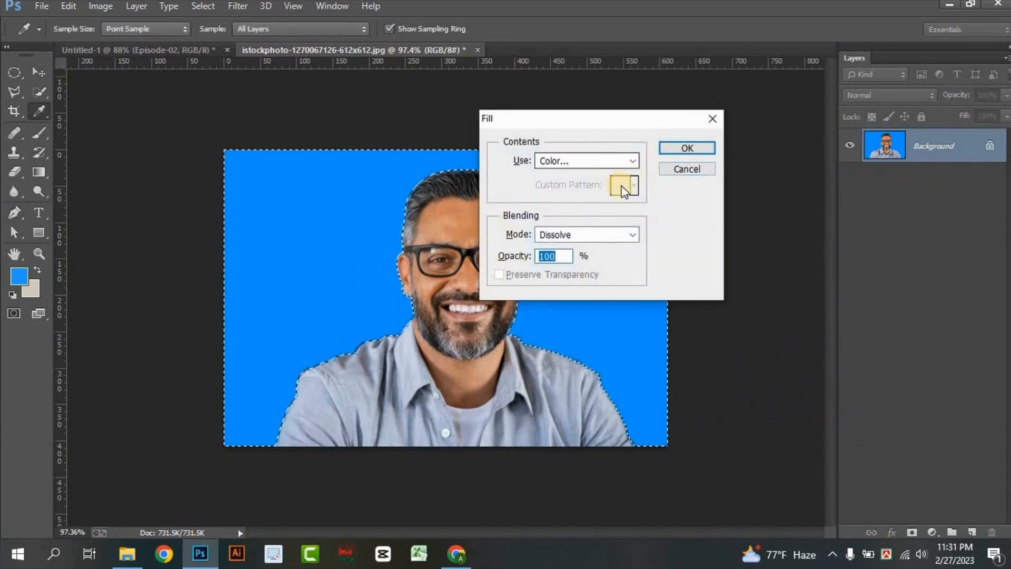
pyautogui.click(605, 159)
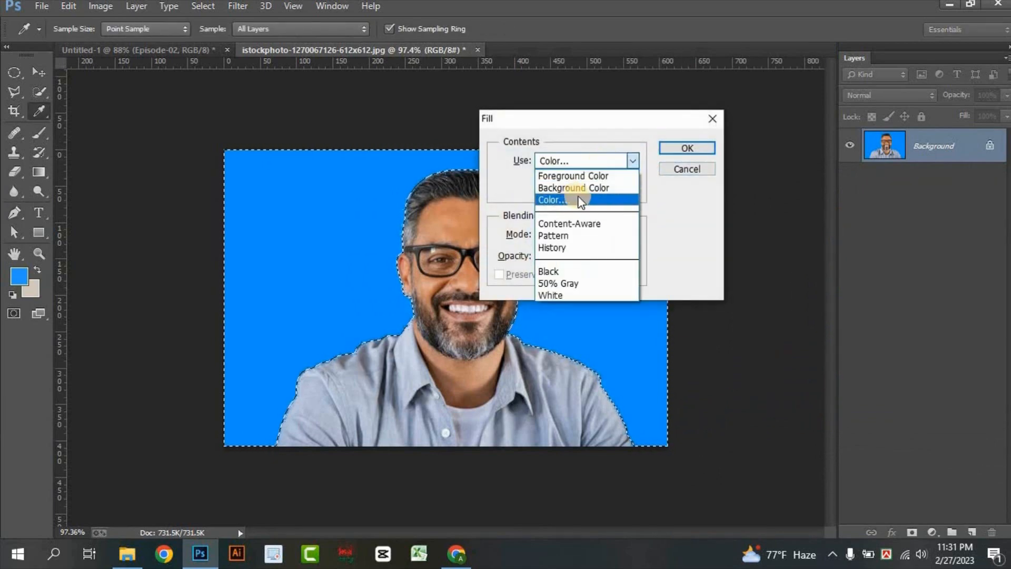
pyautogui.click(581, 202)
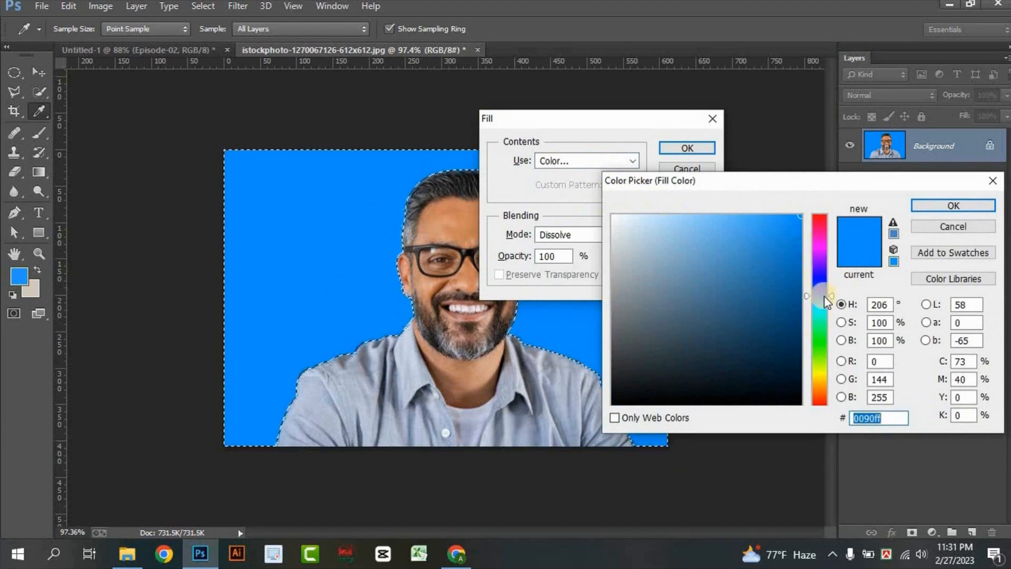
pyautogui.moveTo(819, 242); pyautogui.dragTo(817, 218)
pyautogui.click(966, 205)
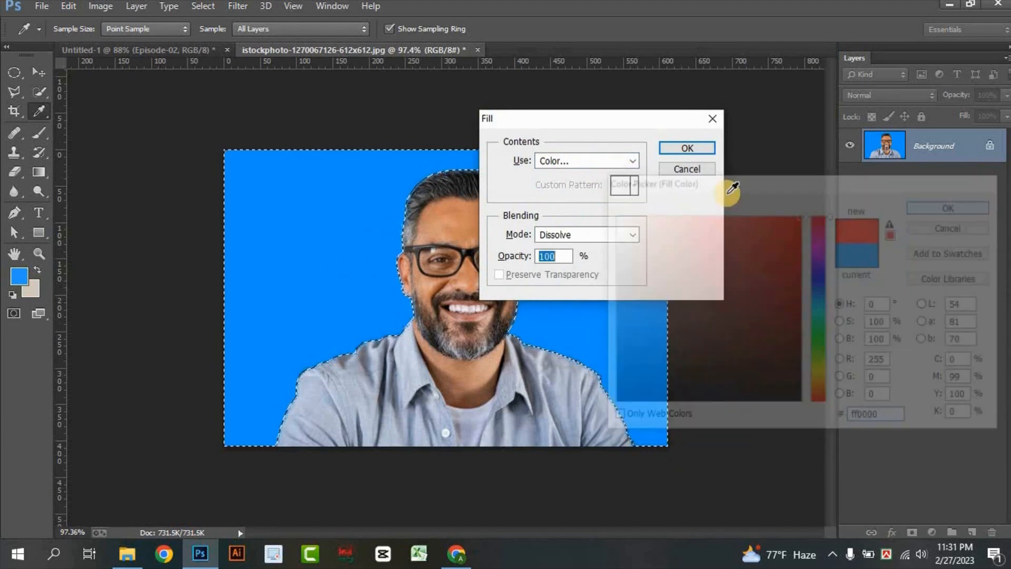
pyautogui.click(687, 148)
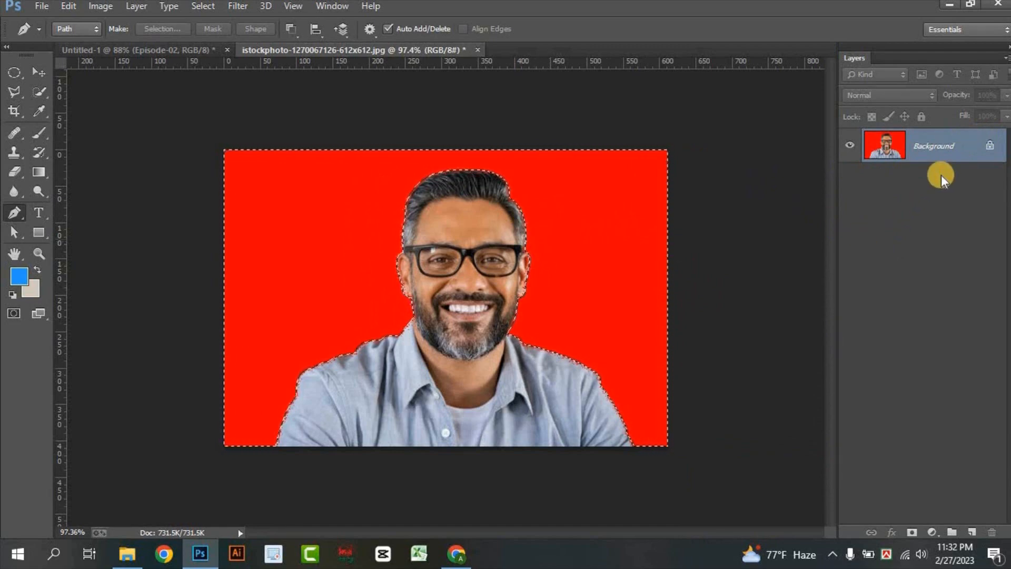
# - Unlock the Background layer, delete its selected backdrop to leave transparency around the man, and deselect
pyautogui.click(989, 148)
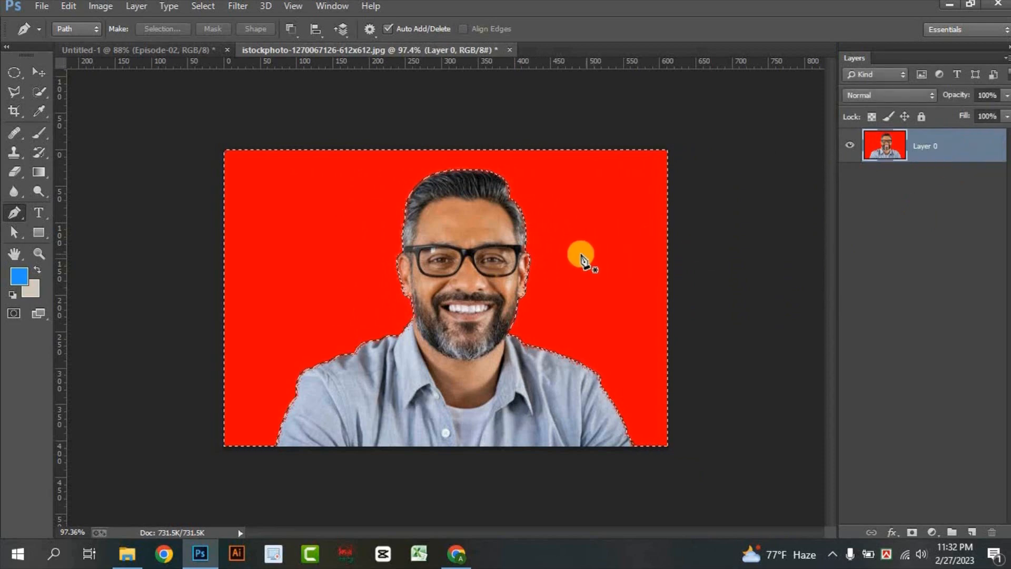
pyautogui.press('Delete')
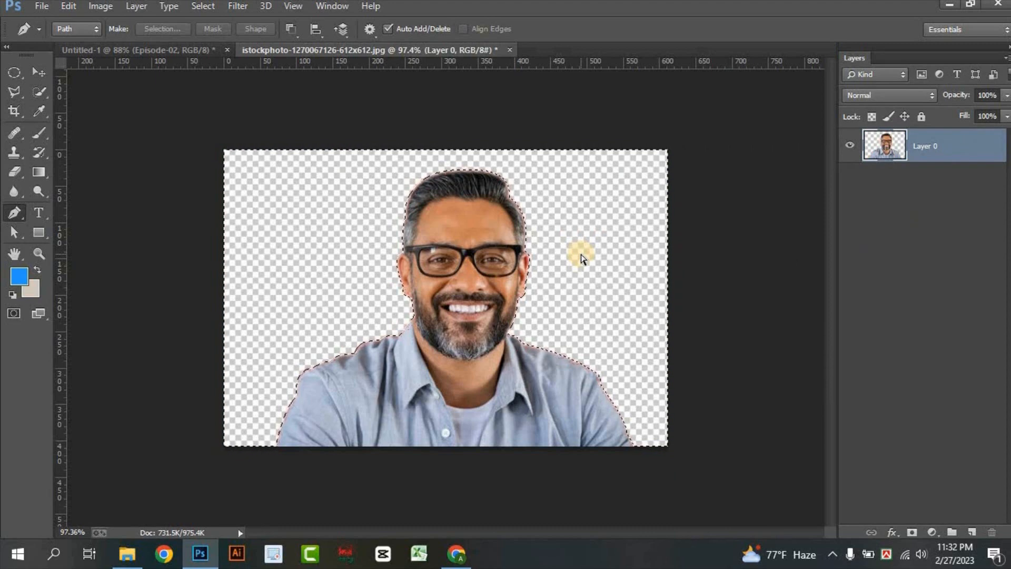
pyautogui.hotkey('ctrl', 'd')
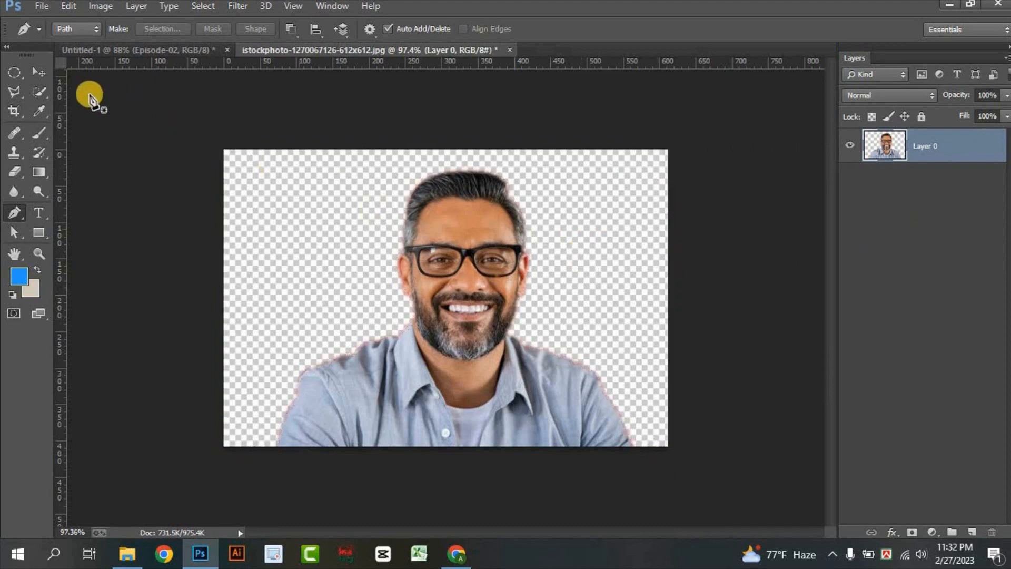
# - Try shifting the cut-out man slightly on the canvas with the Move tool
pyautogui.click(43, 76)
pyautogui.moveTo(515, 357); pyautogui.dragTo(451, 269)
pyautogui.moveTo(452, 270); pyautogui.dragTo(453, 270)
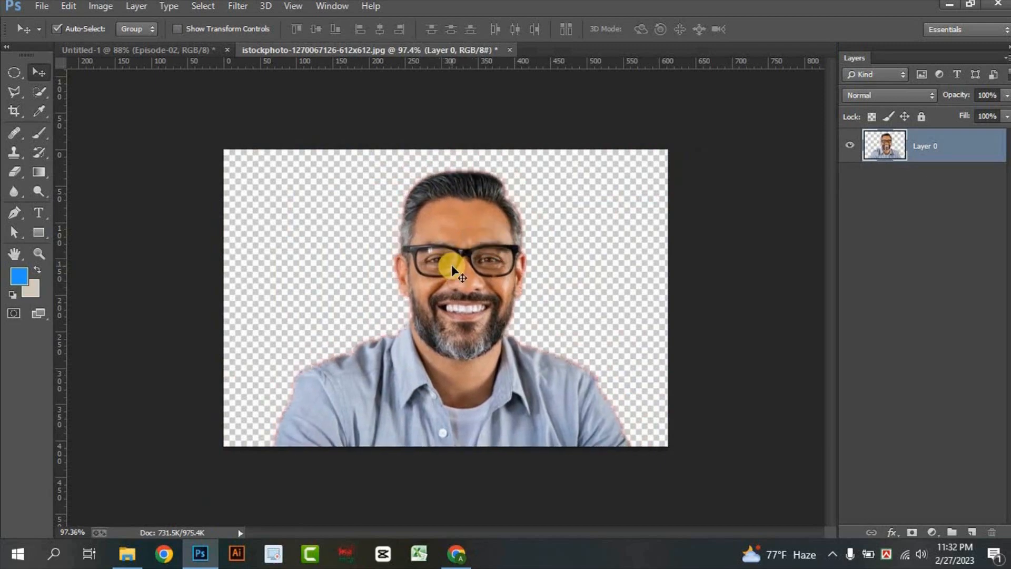
# - Step back through the history to undo the move, background deletion, layer unlock, colour fills and selection
pyautogui.hotkey('ctrl', 'alt', 'z')
pyautogui.hotkey('ctrl', 'alt', 'z')
pyautogui.hotkey('ctrl', 'alt', 'z')
pyautogui.hotkey('ctrl', 'alt', 'z')
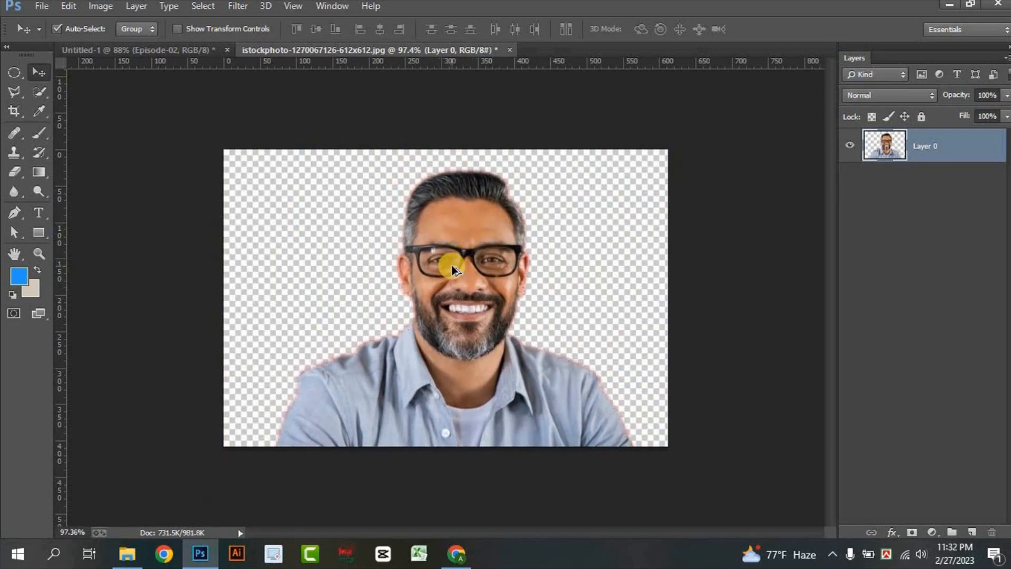
pyautogui.hotkey('ctrl', 'alt', 'z')
pyautogui.hotkey('ctrl', 'alt', 'z')
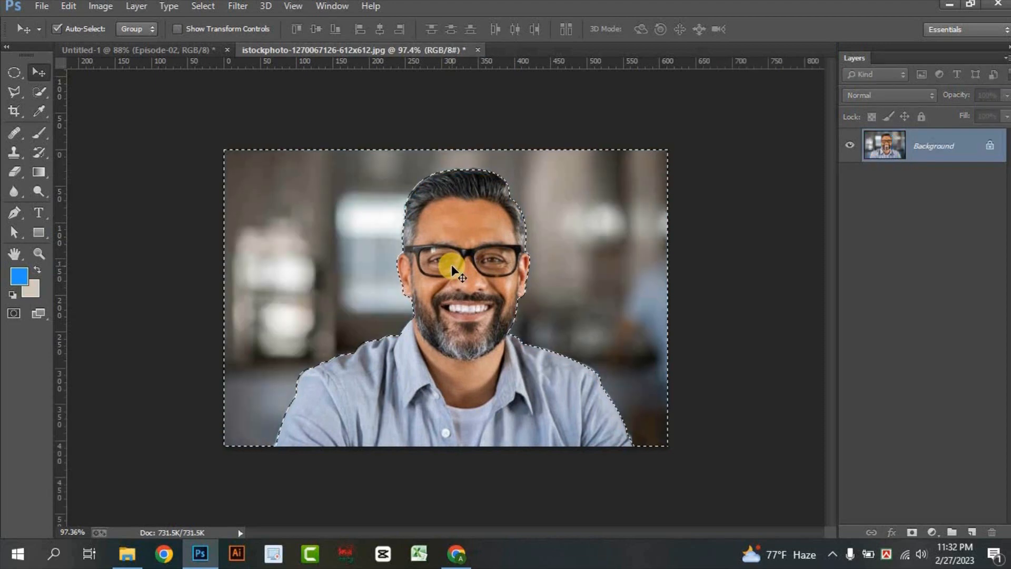
pyautogui.hotkey('ctrl', 'alt', 'z')
# - Select the man's face, beard, shirt, hair and ears with the Quick Selection tool
pyautogui.click(37, 96)
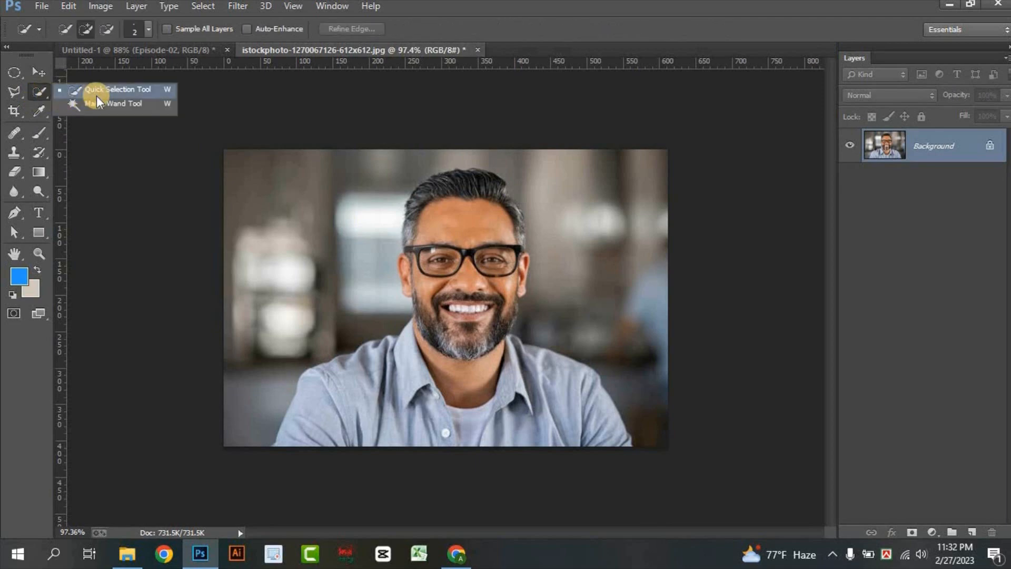
pyautogui.click(97, 95)
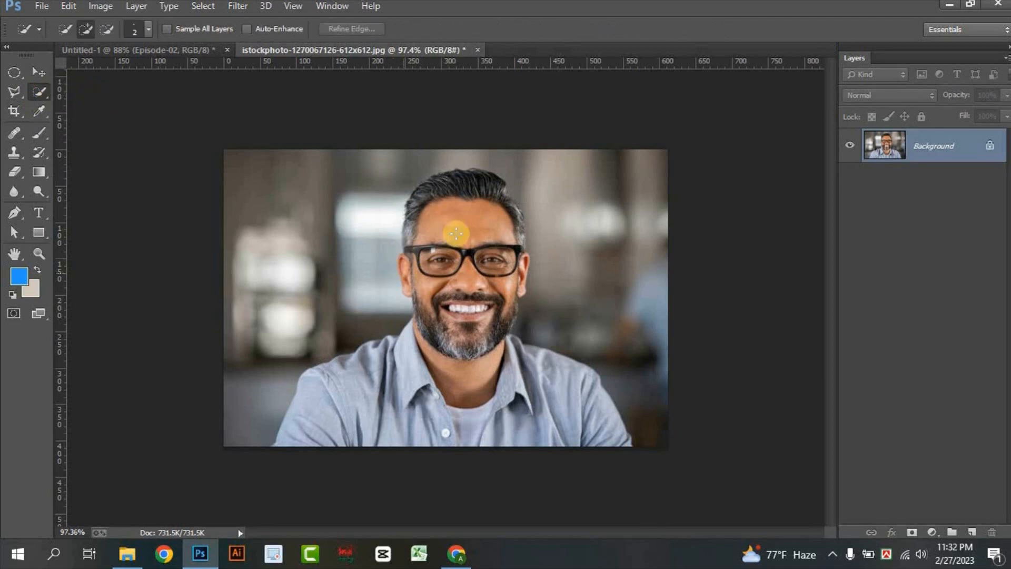
pyautogui.moveTo(463, 208)
pyautogui.mouseDown()
pyautogui.moveTo(463, 316)
pyautogui.moveTo(445, 375)
pyautogui.moveTo(377, 418)
pyautogui.moveTo(298, 447)
pyautogui.moveTo(437, 383)
pyautogui.moveTo(569, 451)
pyautogui.moveTo(512, 356)
pyautogui.moveTo(560, 388)
pyautogui.moveTo(618, 454)
pyautogui.moveTo(628, 448)
pyautogui.moveTo(616, 438)
pyautogui.moveTo(634, 453)
pyautogui.mouseUp()
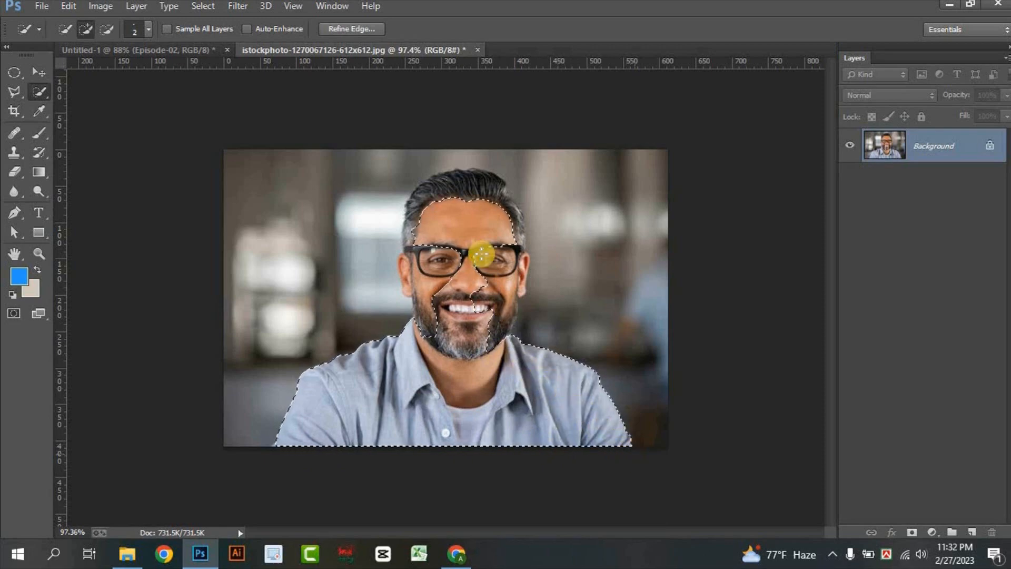
pyautogui.moveTo(472, 187)
pyautogui.mouseDown()
pyautogui.moveTo(431, 248)
pyautogui.moveTo(431, 336)
pyautogui.moveTo(481, 243)
pyautogui.moveTo(512, 286)
pyautogui.moveTo(525, 270)
pyautogui.mouseUp()
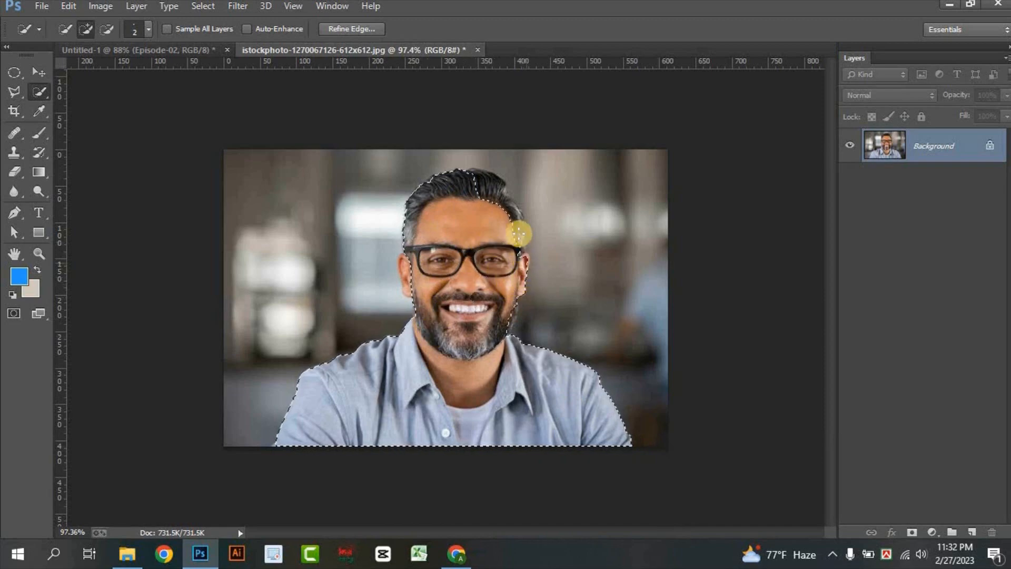
pyautogui.moveTo(486, 182); pyautogui.dragTo(462, 184)
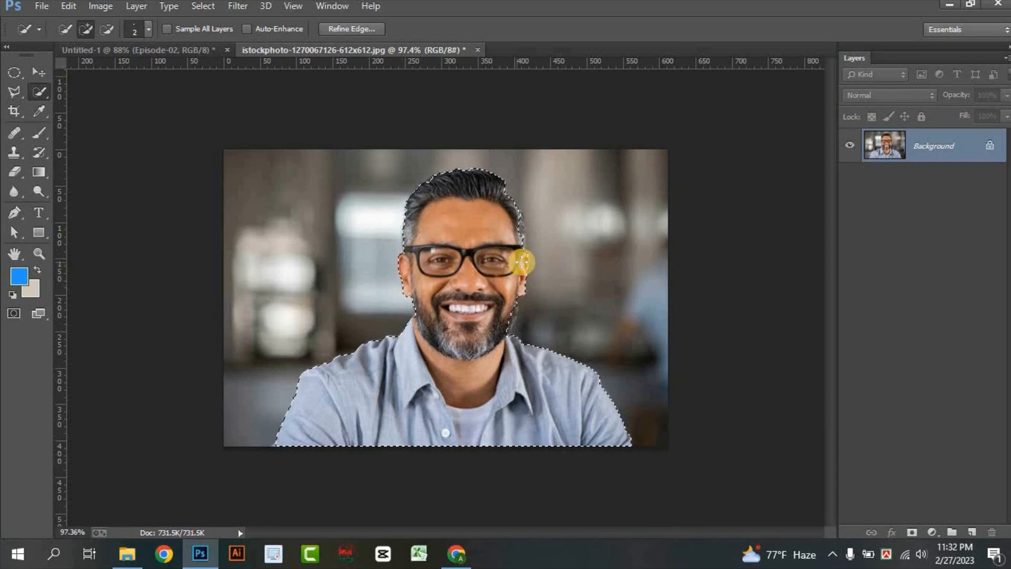
pyautogui.moveTo(529, 262)
pyautogui.mouseDown()
pyautogui.moveTo(515, 286)
pyautogui.moveTo(521, 228)
pyautogui.moveTo(525, 246)
pyautogui.mouseUp()
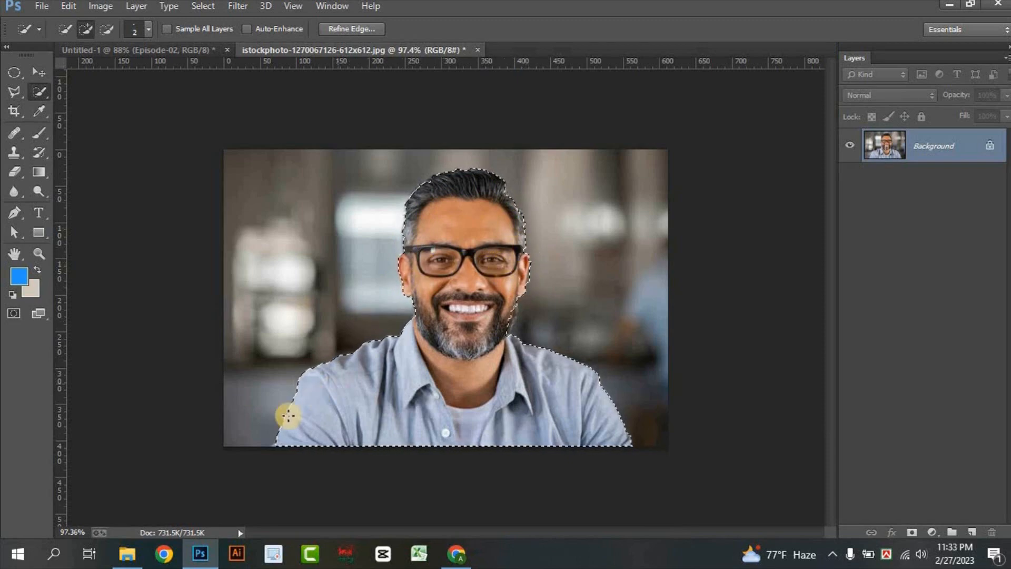
# - Refine the quick selection along the beard's right edge down to the shirt collar
pyautogui.scroll(3, 272, 474)
pyautogui.scroll(3, 271, 475)
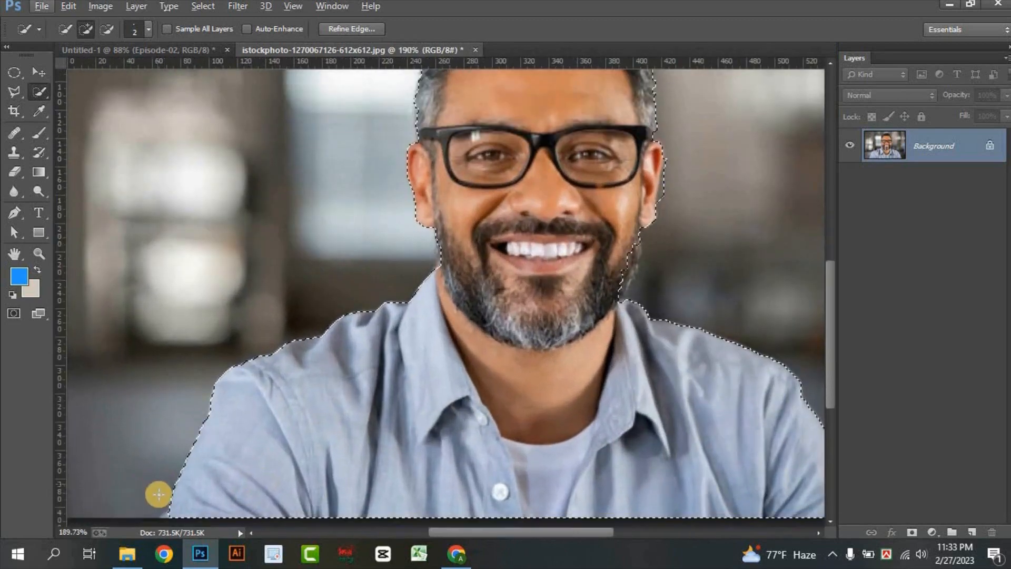
pyautogui.scroll(-2, 185, 429)
pyautogui.scroll(2, 183, 428)
pyautogui.scroll(-1, 183, 429)
pyautogui.scroll(-2, 774, 219)
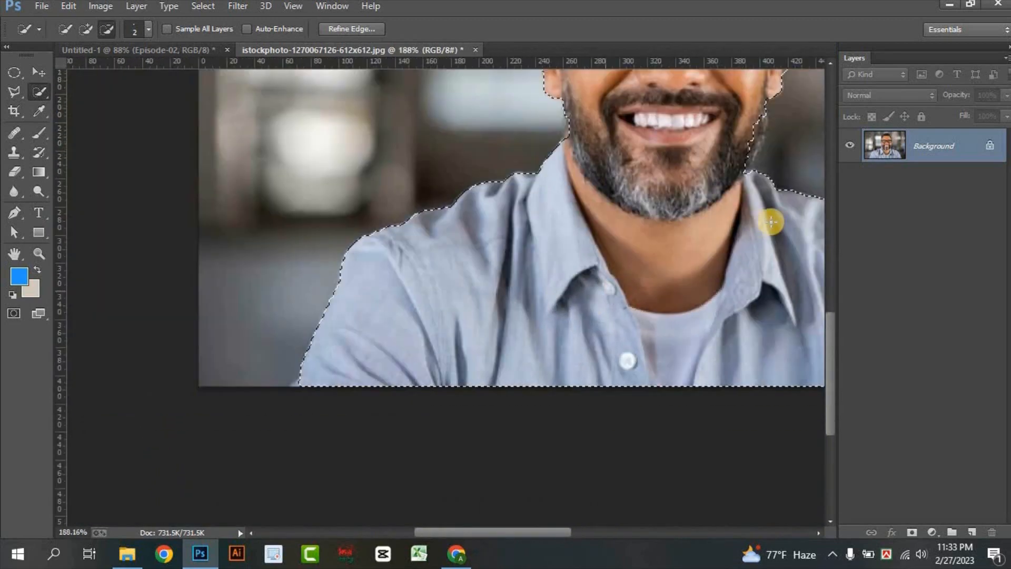
pyautogui.moveTo(533, 533); pyautogui.dragTo(585, 533)
pyautogui.scroll(2, 559, 152)
pyautogui.scroll(1, 560, 152)
pyautogui.scroll(2, 549, 305)
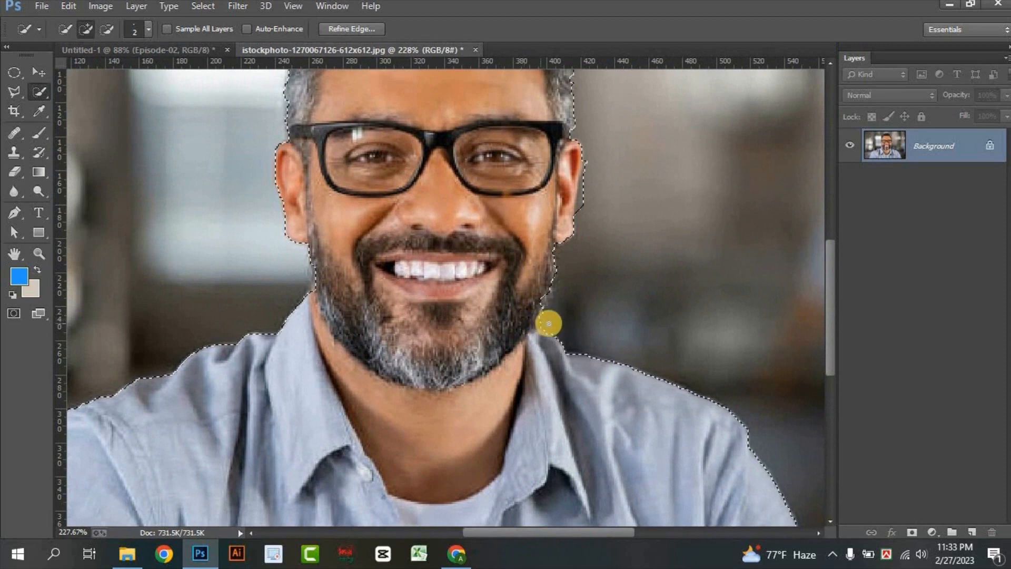
pyautogui.press('alt')
pyautogui.moveTo(535, 328); pyautogui.dragTo(536, 282)
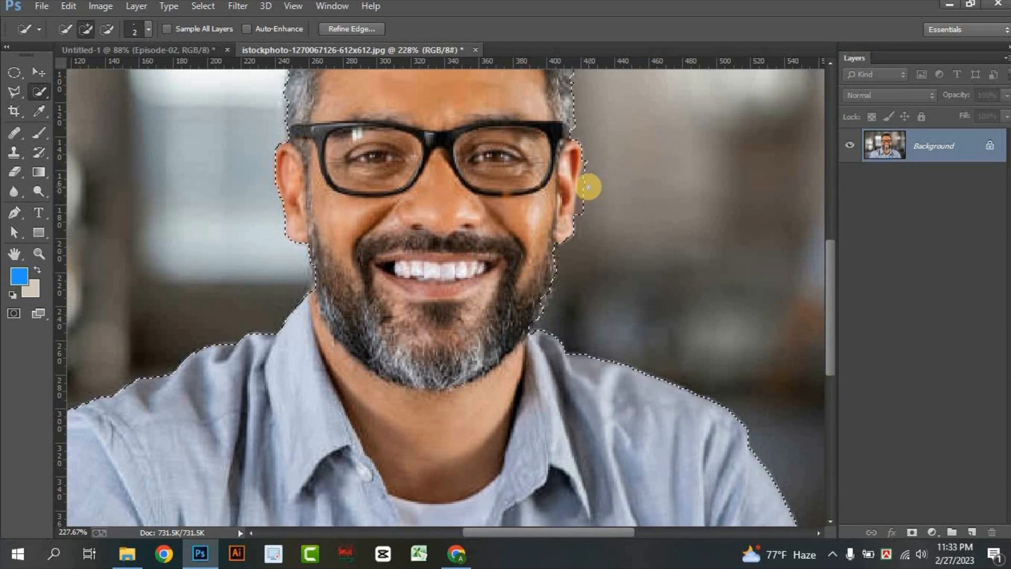
# - Subtract the excess background beside the man's ear on the photo's right side from the quick selection
pyautogui.press('alt')
pyautogui.moveTo(588, 185)
pyautogui.mouseDown()
pyautogui.moveTo(566, 180)
pyautogui.moveTo(575, 215)
pyautogui.mouseUp()
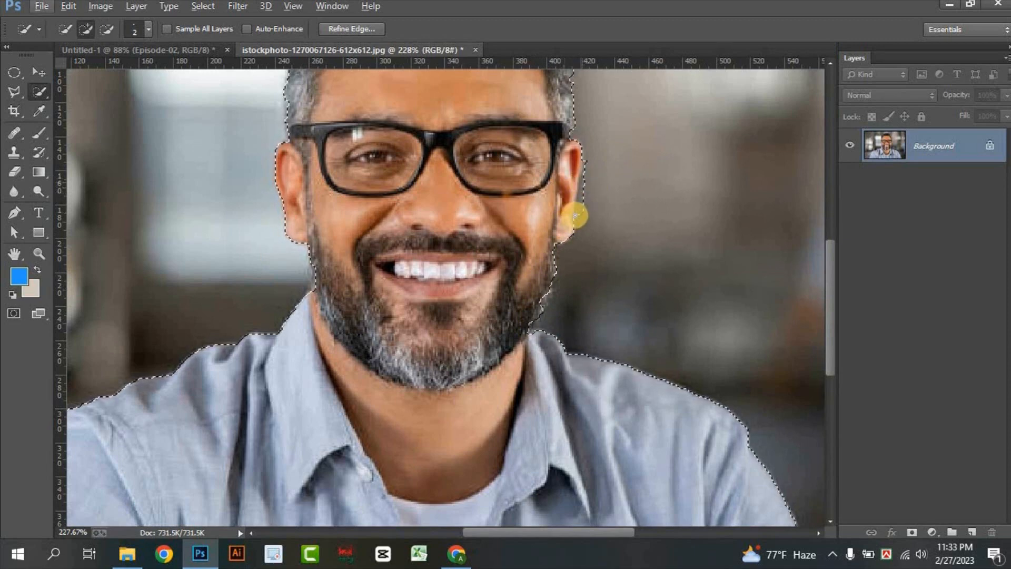
pyautogui.press('alt')
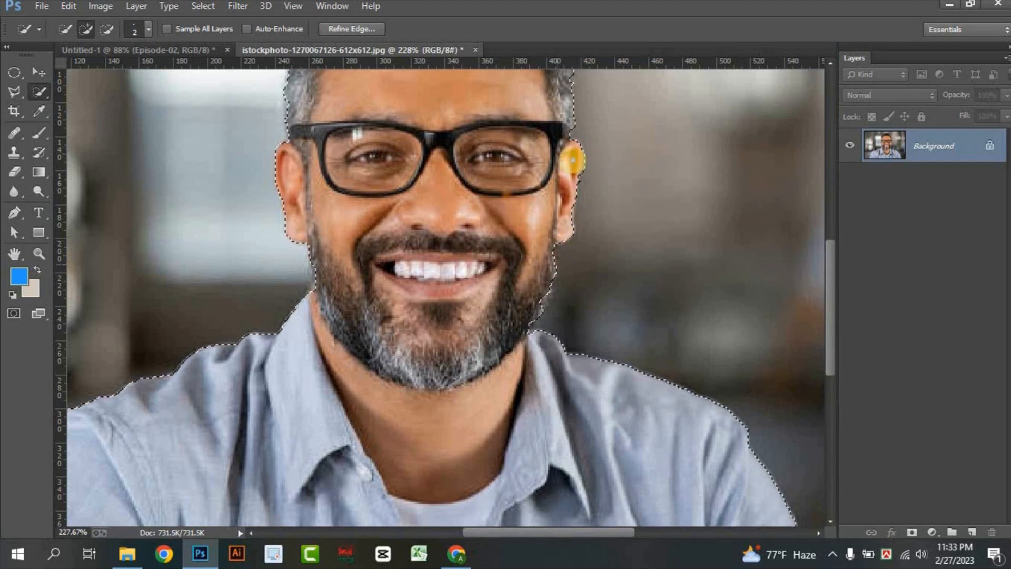
pyautogui.scroll(5, 571, 158)
pyautogui.press('alt')
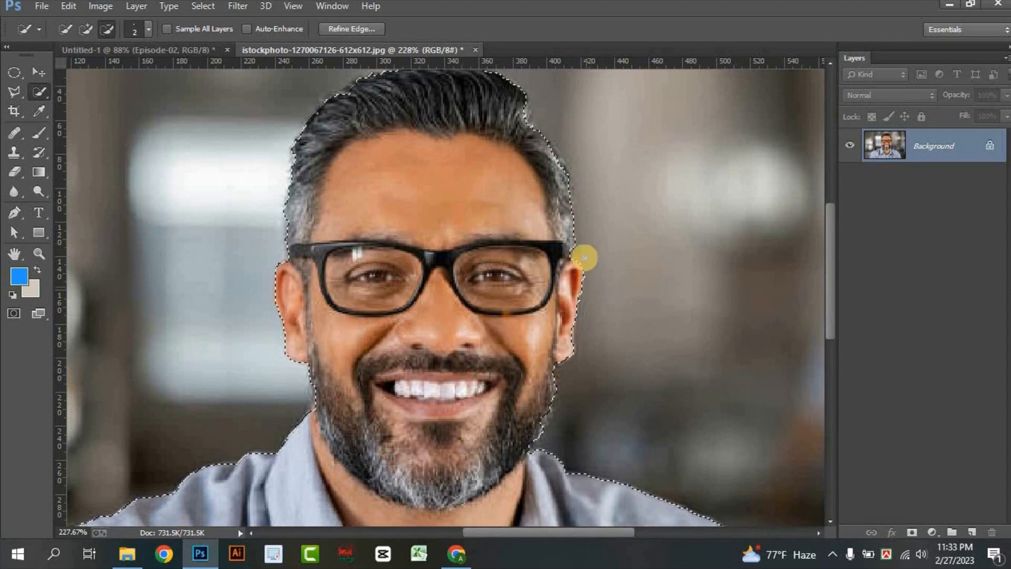
# - Invert the selection, unlock the Background layer, delete the photo's background and deselect
pyautogui.scroll(-1, 382, 179)
pyautogui.scroll(-5, 381, 180)
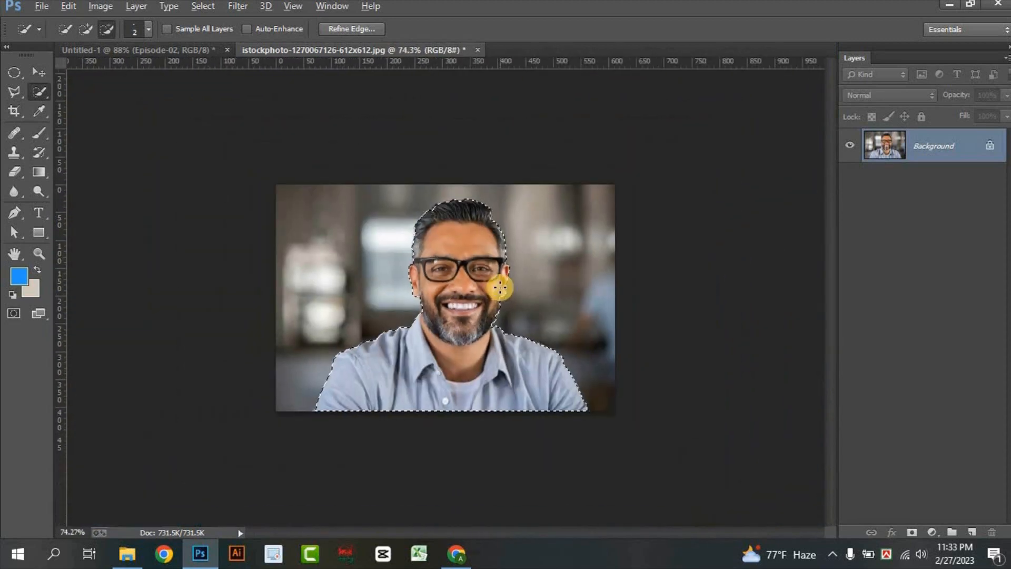
pyautogui.scroll(1, 500, 291)
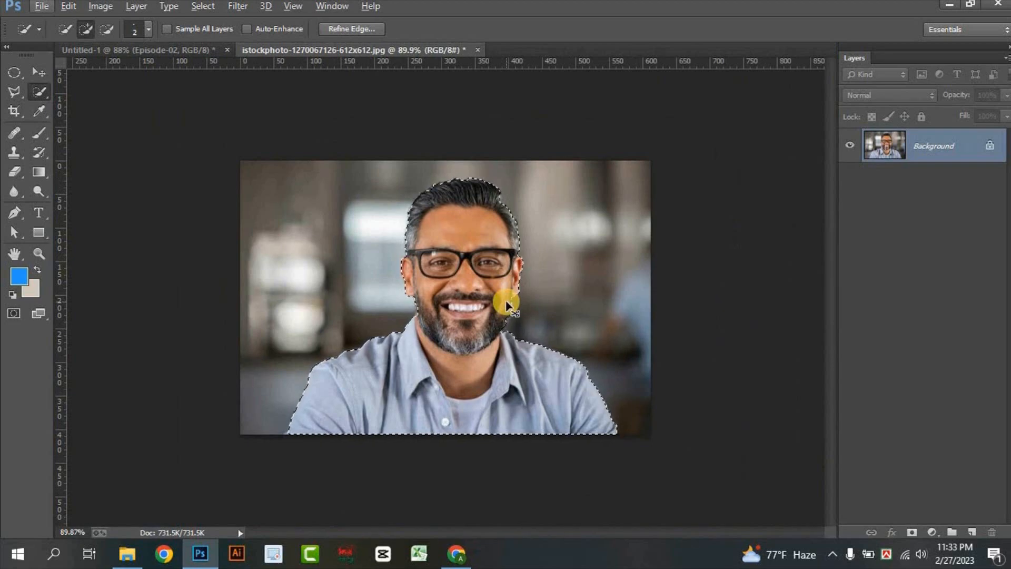
pyautogui.hotkey('ctrl', 'shift', 'i')
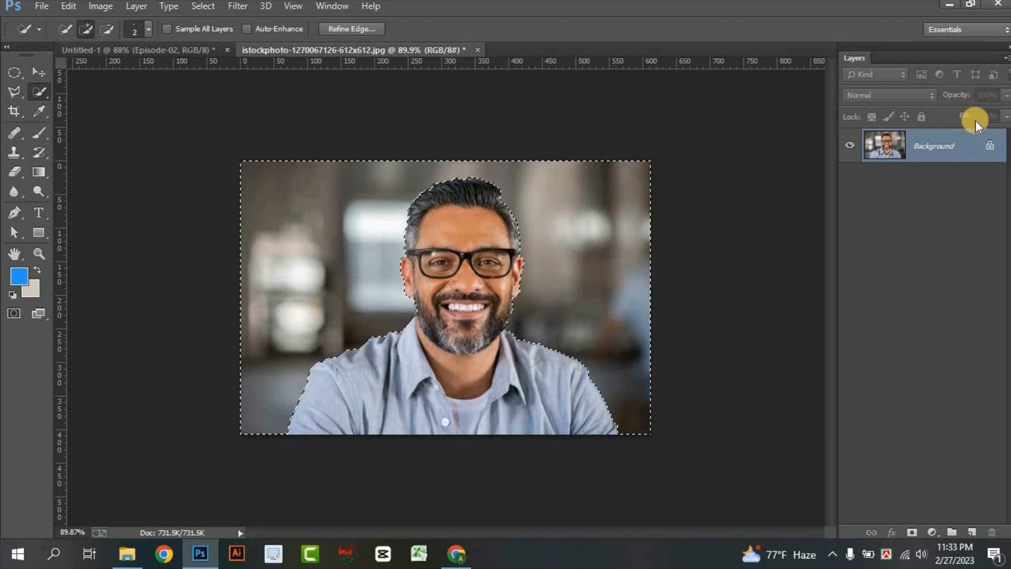
pyautogui.click(989, 145)
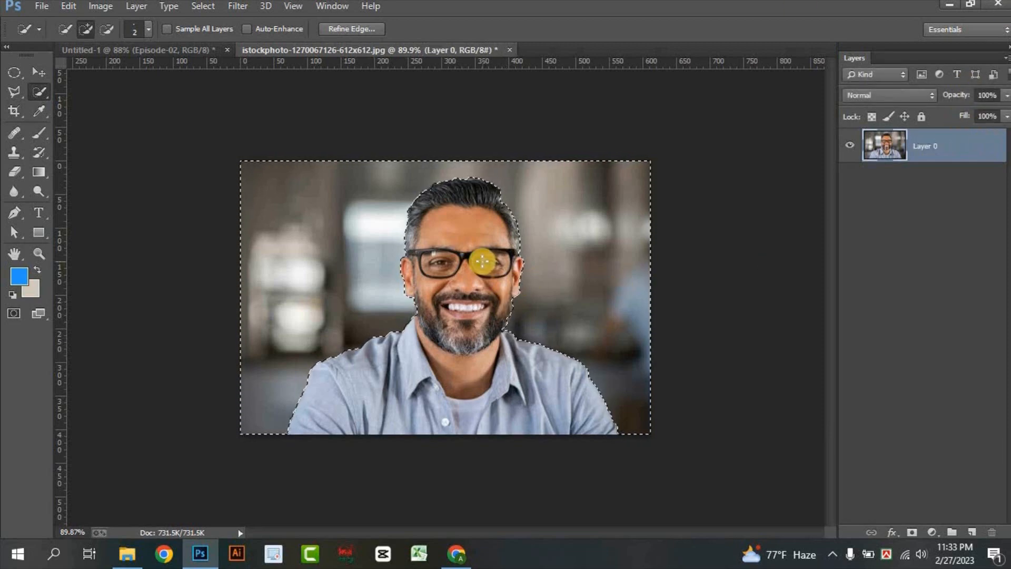
pyautogui.press('Delete')
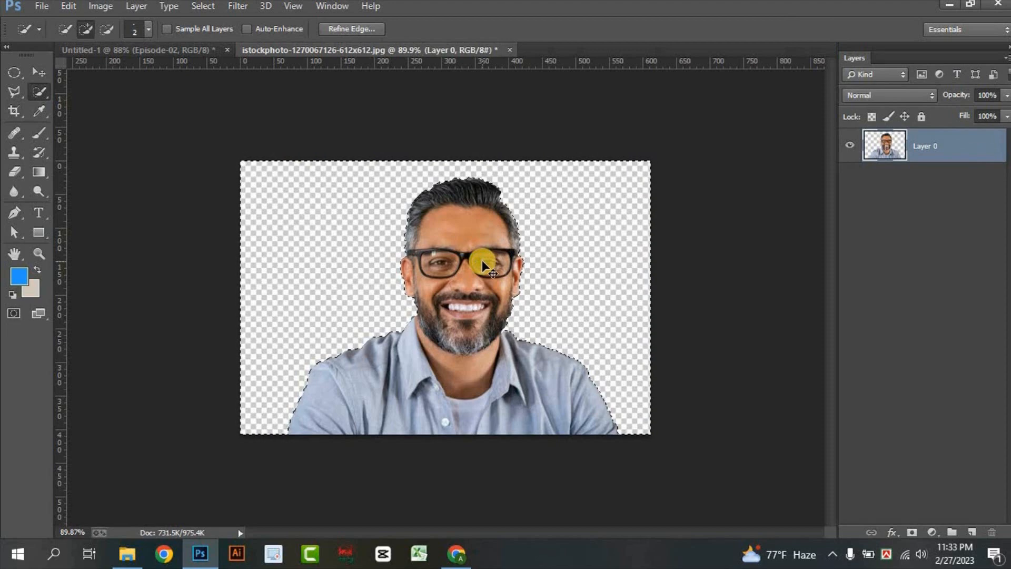
pyautogui.hotkey('ctrl', 'd')
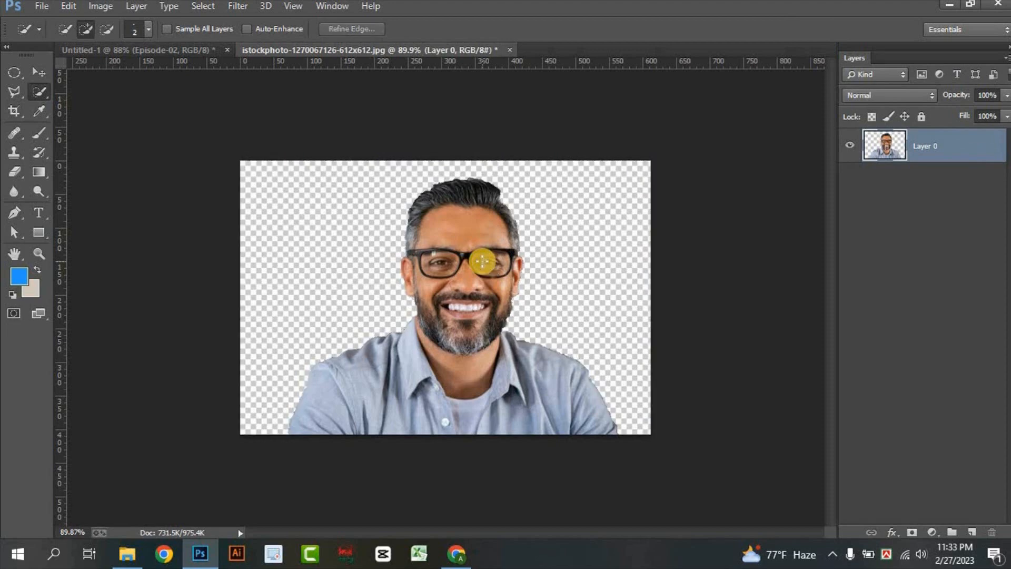
# - Shift the cut-out man slightly to the right with the Move tool, and close the photo without saving
pyautogui.click(41, 77)
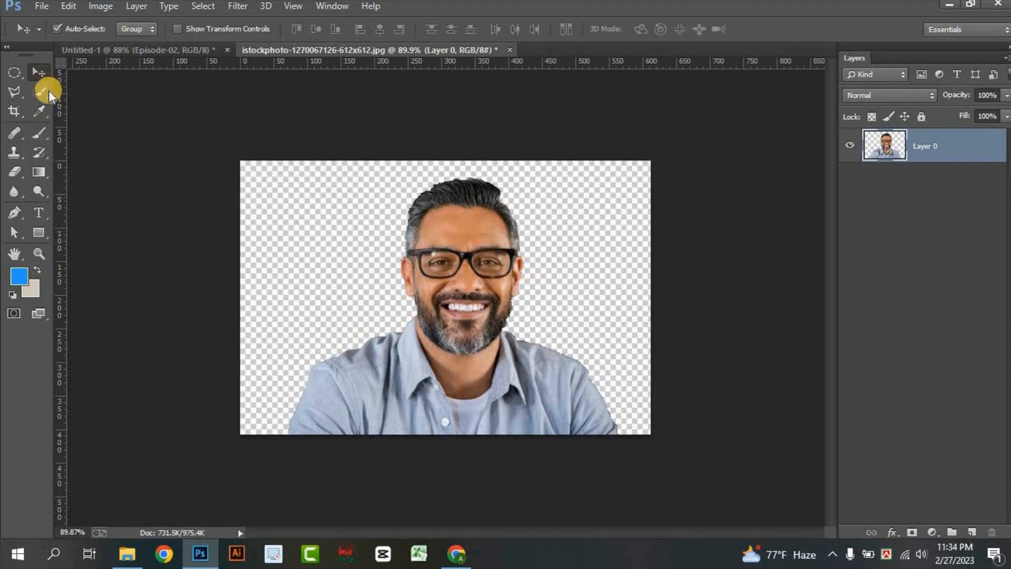
pyautogui.moveTo(516, 348)
pyautogui.mouseDown()
pyautogui.moveTo(505, 314)
pyautogui.moveTo(521, 377)
pyautogui.moveTo(517, 334)
pyautogui.moveTo(523, 344)
pyautogui.mouseUp()
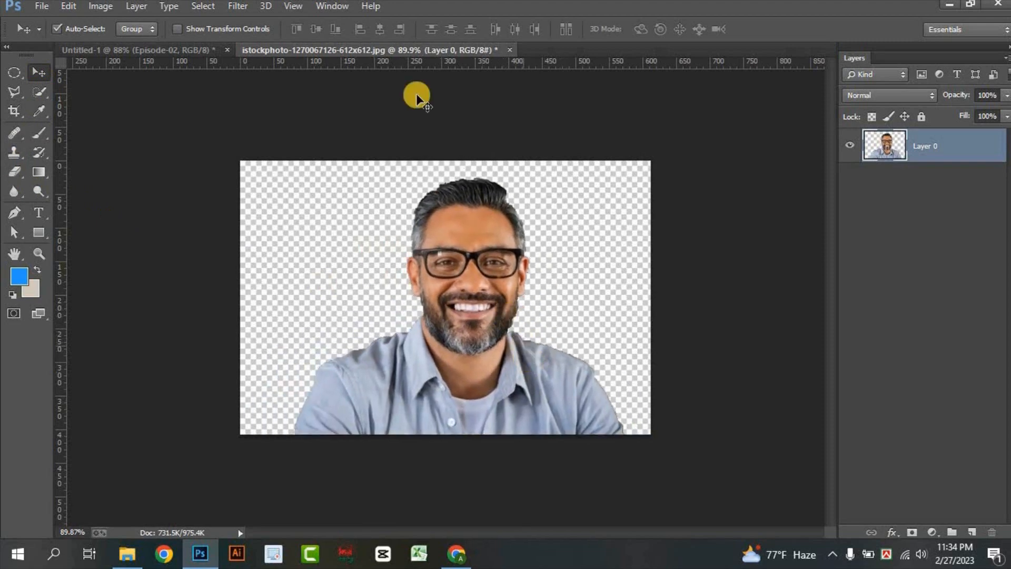
pyautogui.click(510, 50)
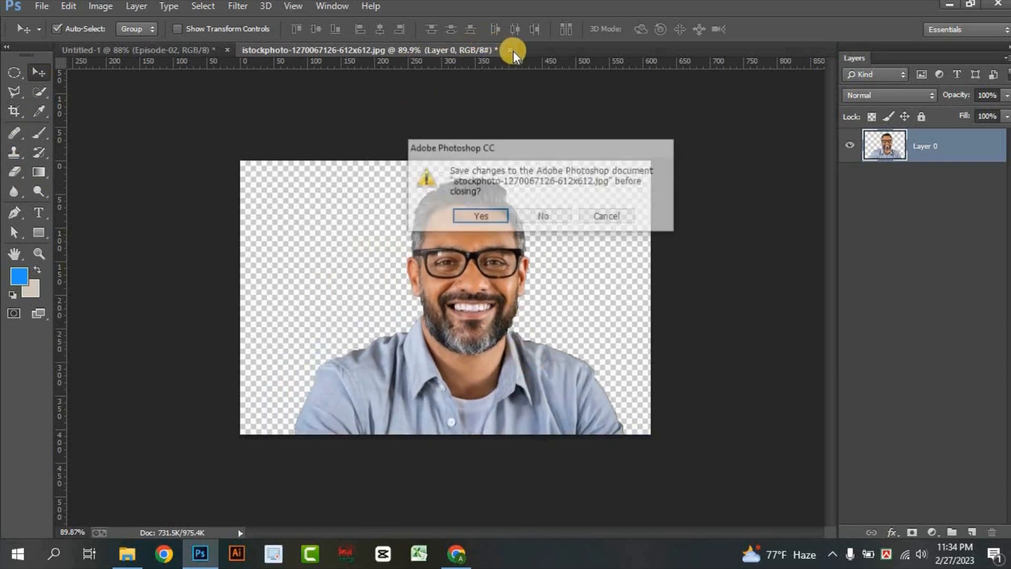
pyautogui.click(536, 213)
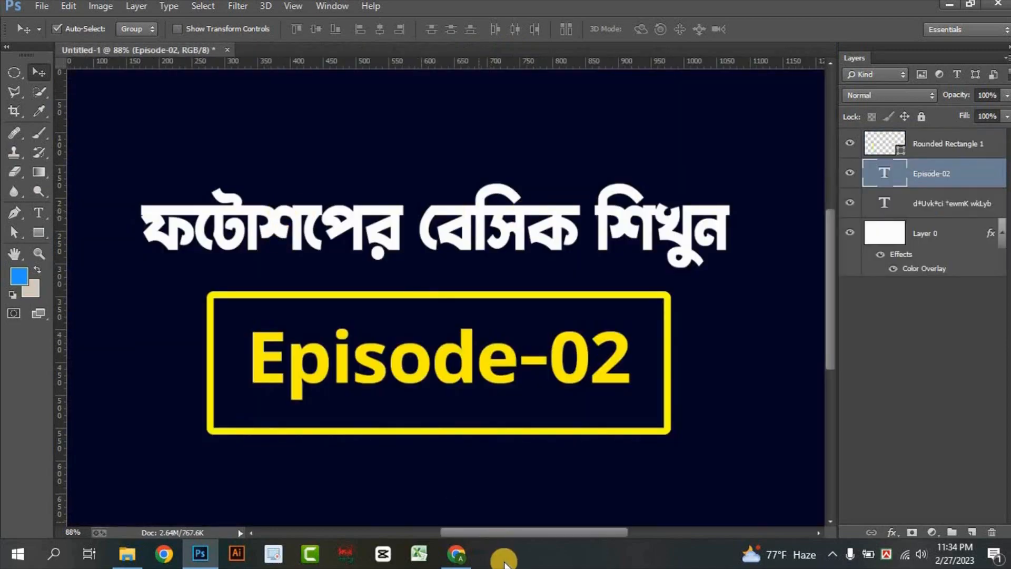
# - Switch to Chrome and preview the Freepik photo of the man in a red plaid shirt from the "Man picture" image results
pyautogui.click(465, 562)
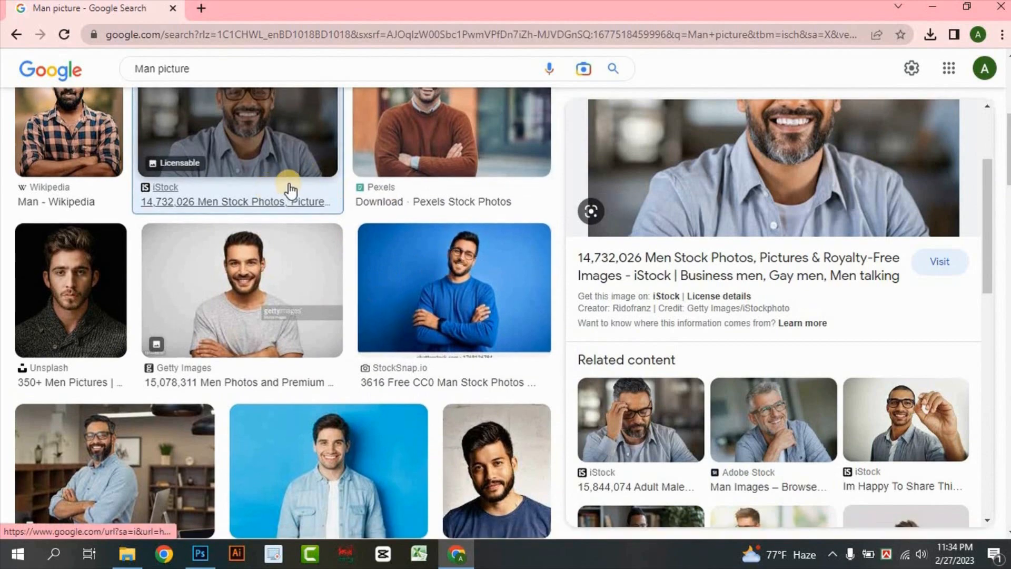
pyautogui.scroll(4, 289, 187)
pyautogui.scroll(3, 698, 216)
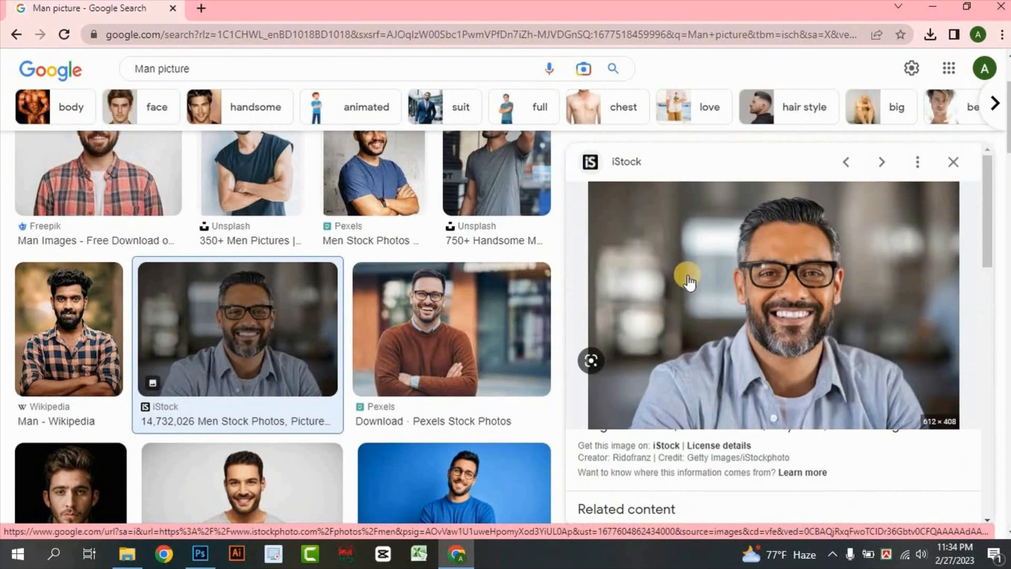
pyautogui.scroll(3, 140, 278)
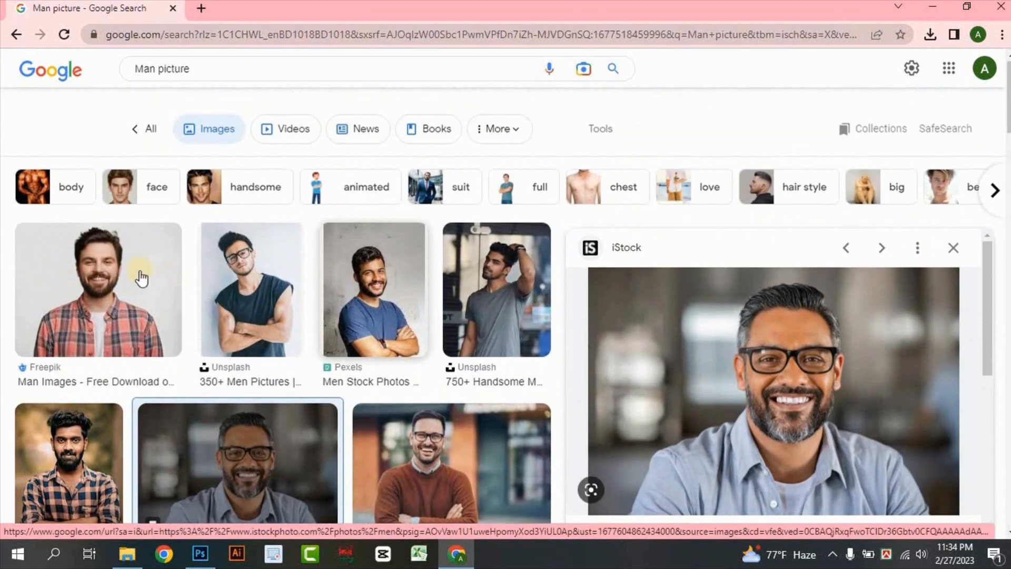
pyautogui.click(131, 273)
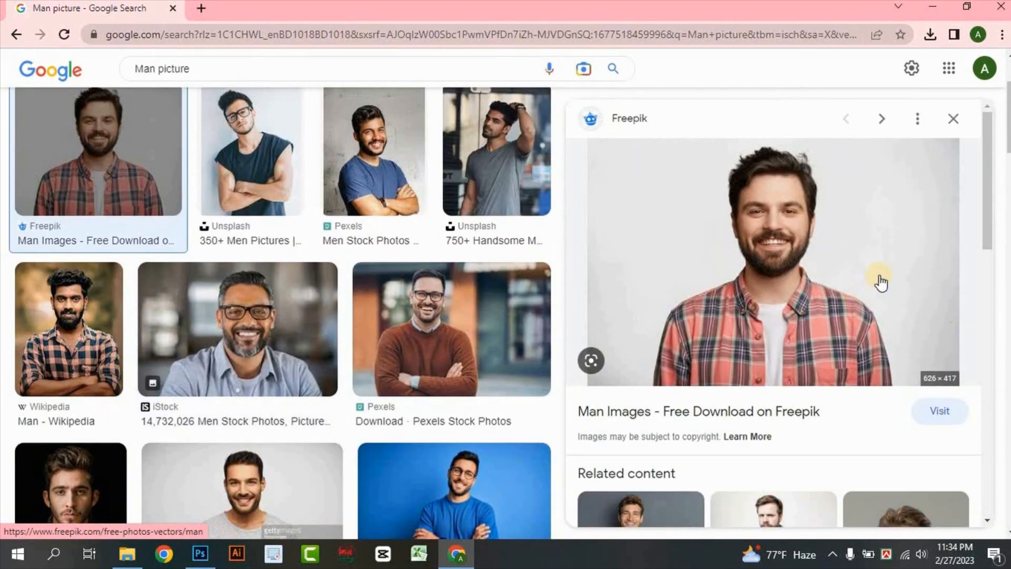
# - Preview the related photo of the man pointing on pink, followed by the related "Man Holding Something" photo
pyautogui.scroll(-4, 877, 301)
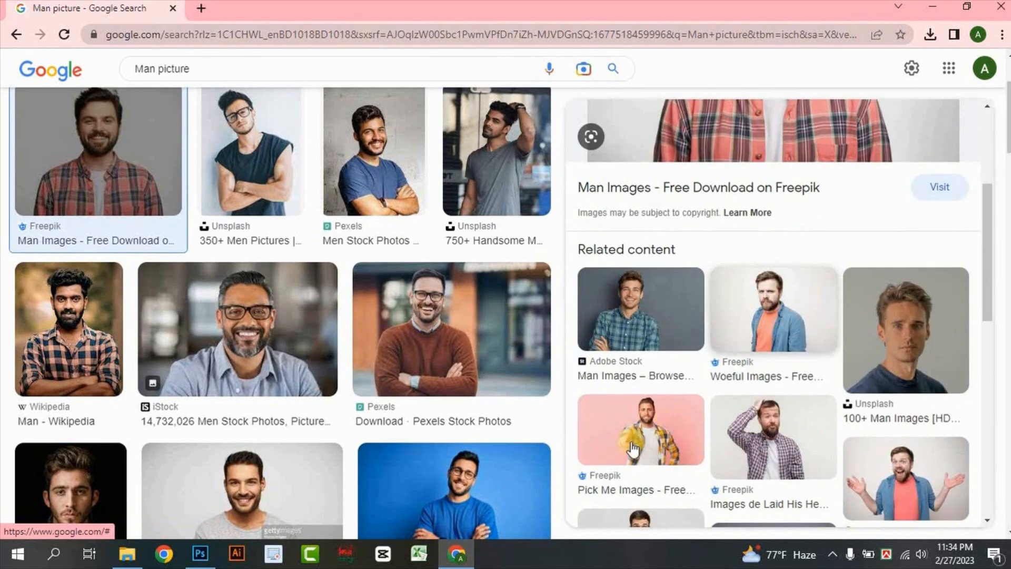
pyautogui.click(655, 438)
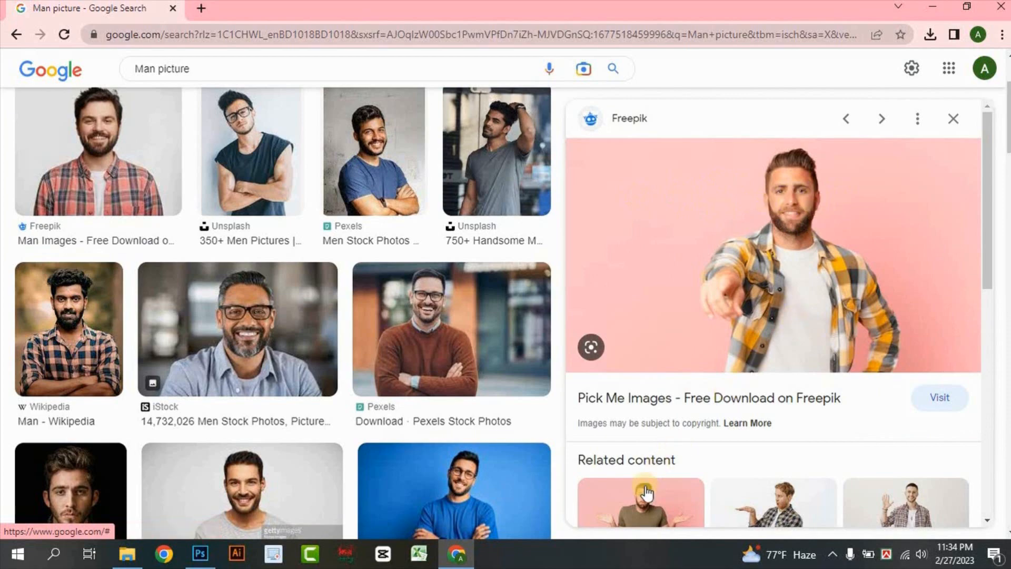
pyautogui.scroll(-4, 762, 394)
pyautogui.click(787, 303)
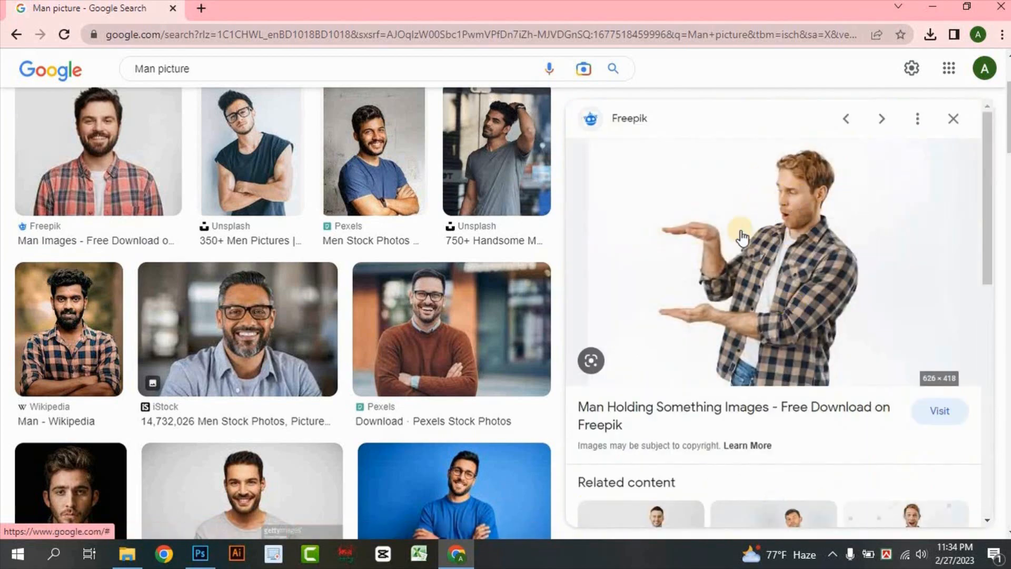
# - Open the related "Serious Man Images" photo with the yellow background and copy the image
pyautogui.scroll(-5, 790, 310)
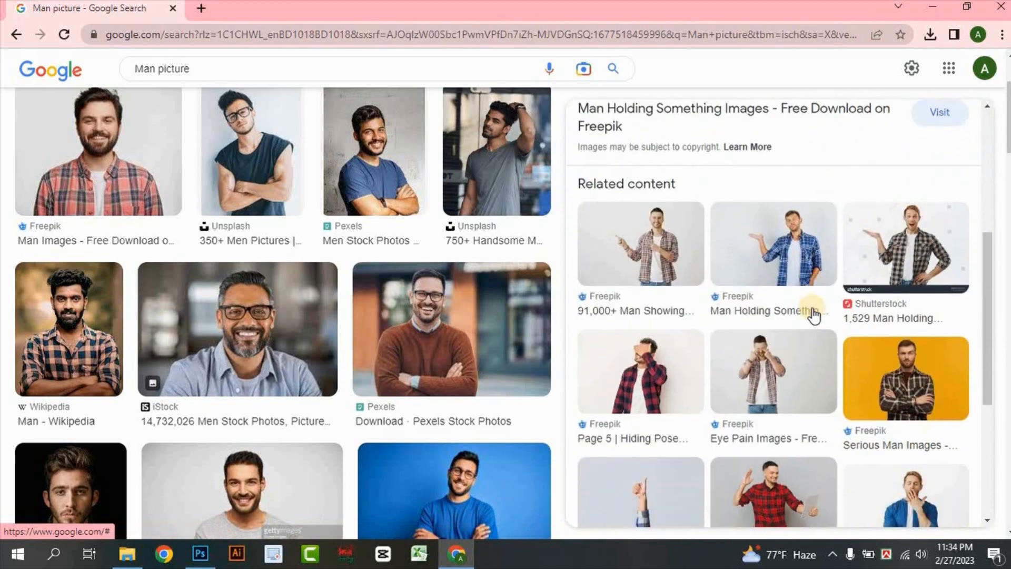
pyautogui.click(889, 375)
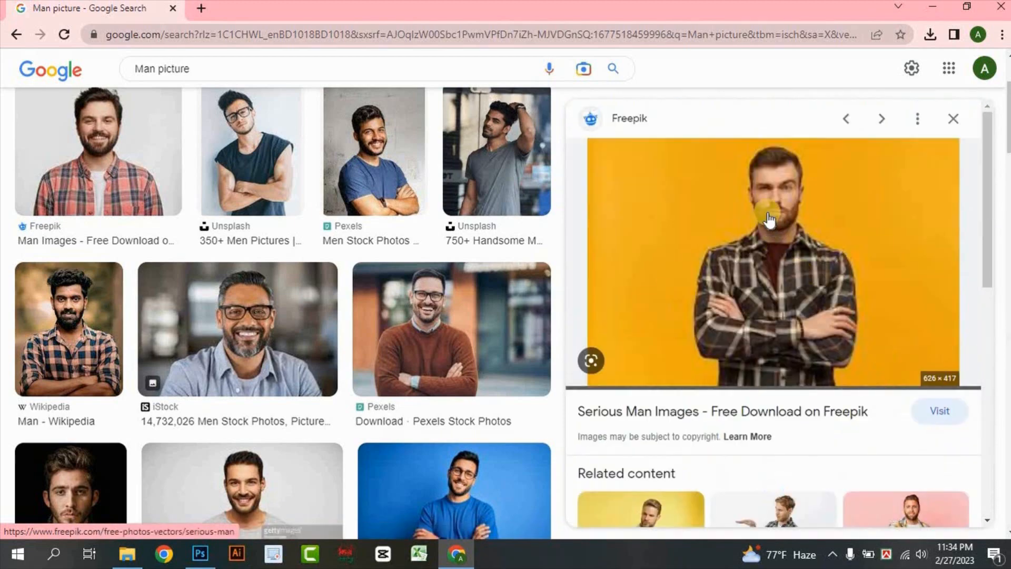
pyautogui.rightClick(740, 196)
pyautogui.click(785, 370)
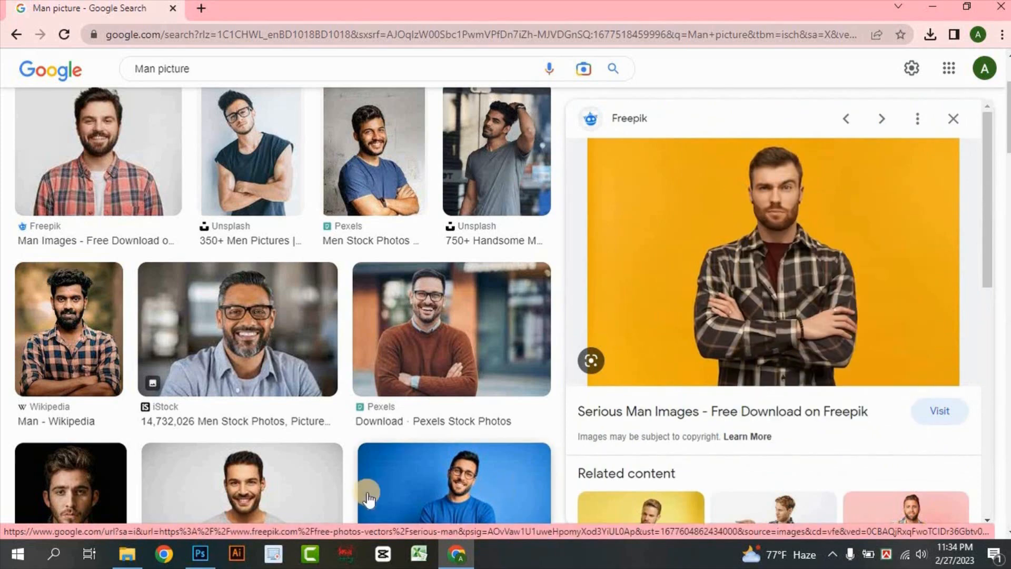
# - Switch to Photoshop, create a 626 x 417 pixel document from the Clipboard preset, and dock its window as a tab
pyautogui.click(200, 554)
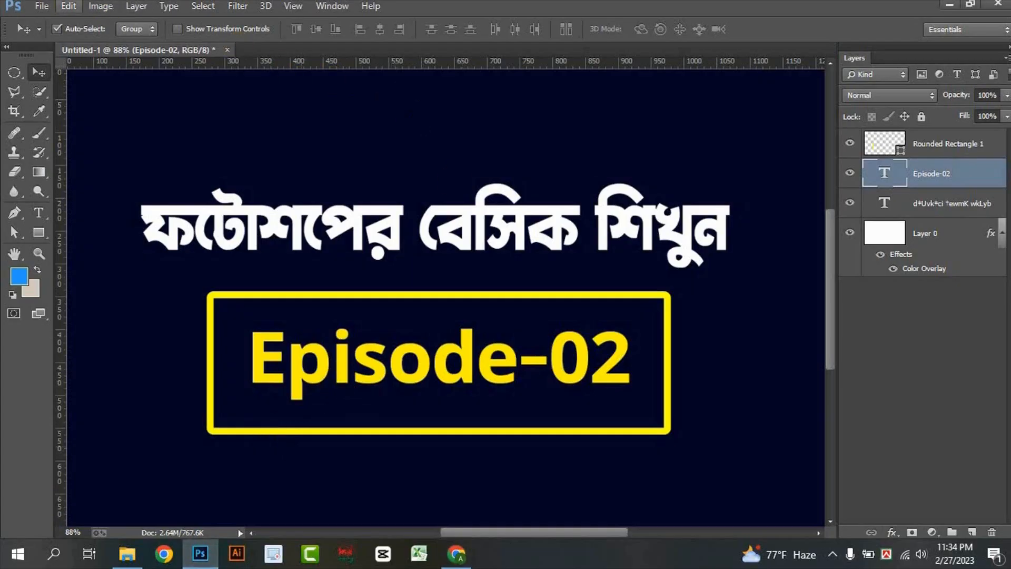
pyautogui.click(43, 7)
pyautogui.click(52, 23)
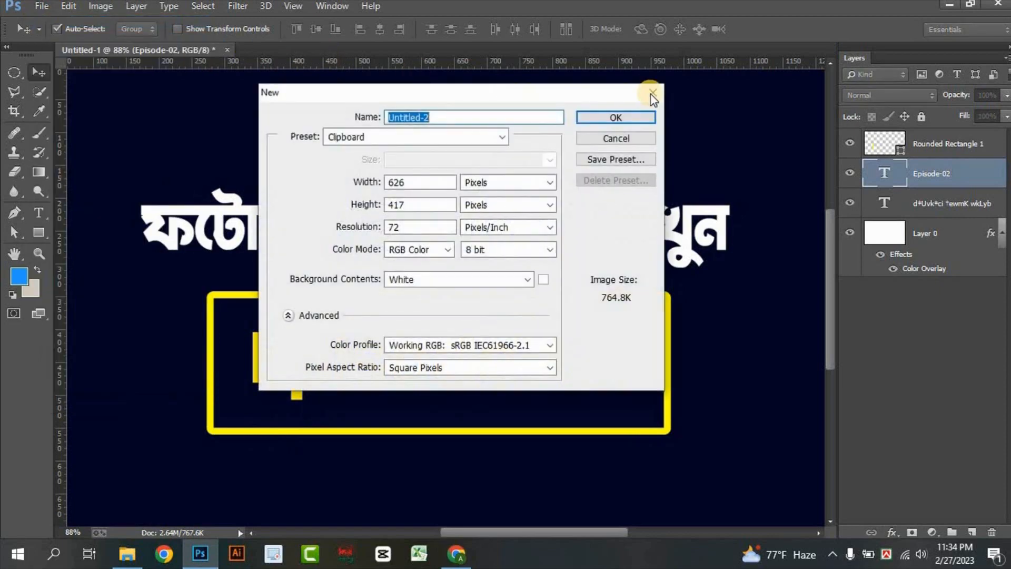
pyautogui.click(612, 123)
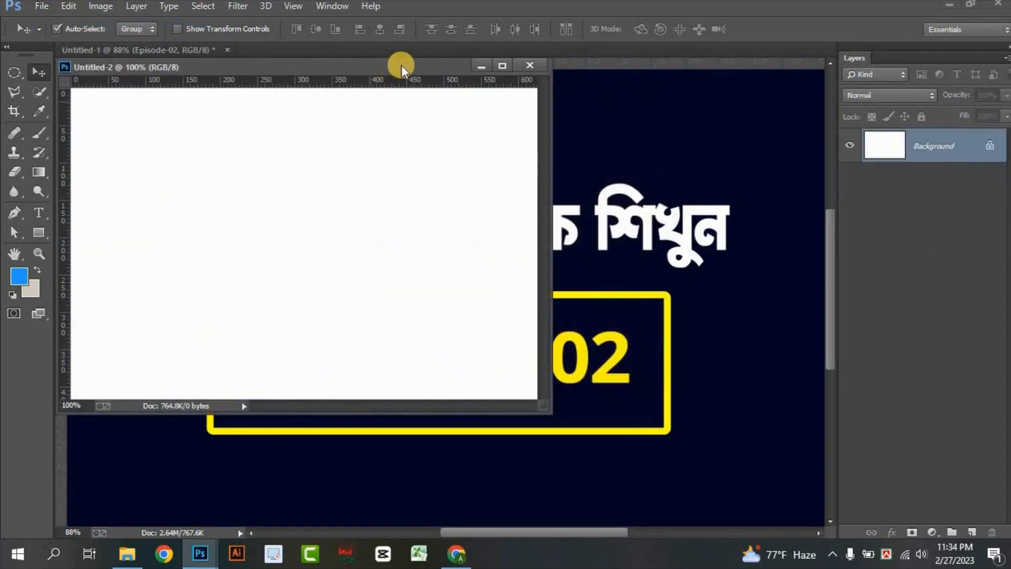
pyautogui.moveTo(444, 65); pyautogui.dragTo(503, 55)
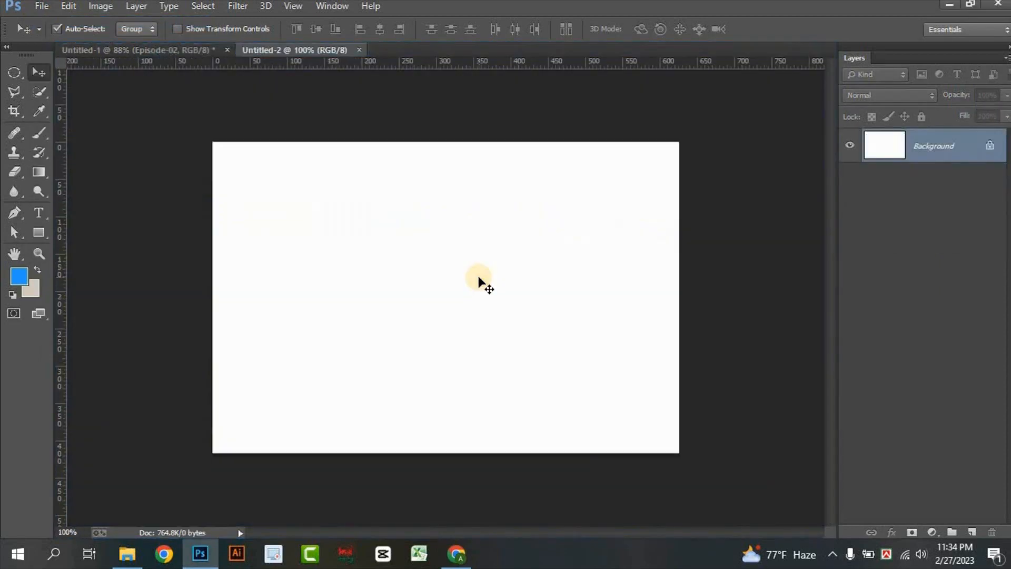
# - Paste the copied photo of the man on yellow into the new document as its own layer
pyautogui.hotkey('ctrl', 'v')
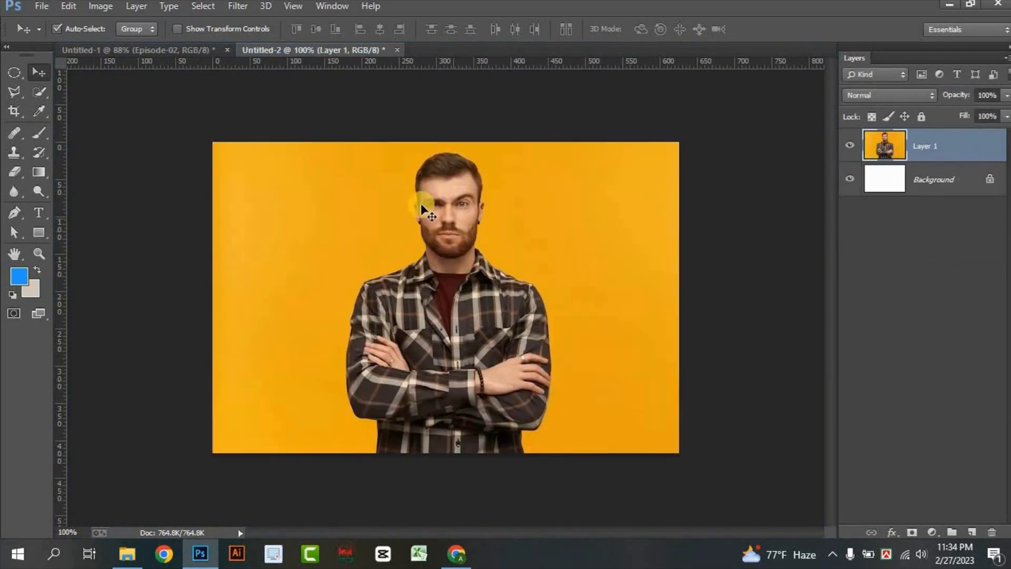
pyautogui.scroll(6, 427, 221)
pyautogui.scroll(-5, 629, 243)
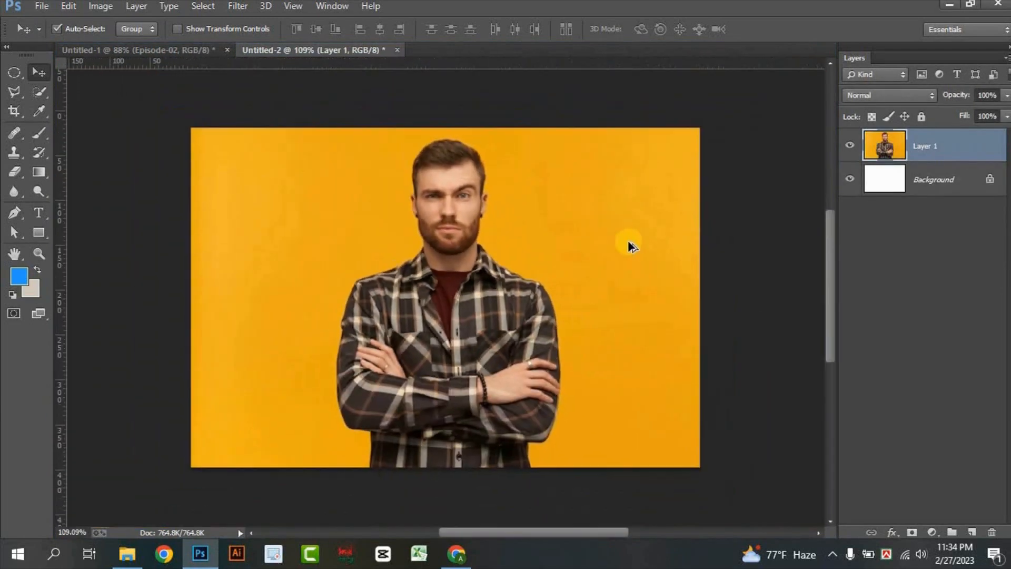
pyautogui.scroll(1, 605, 243)
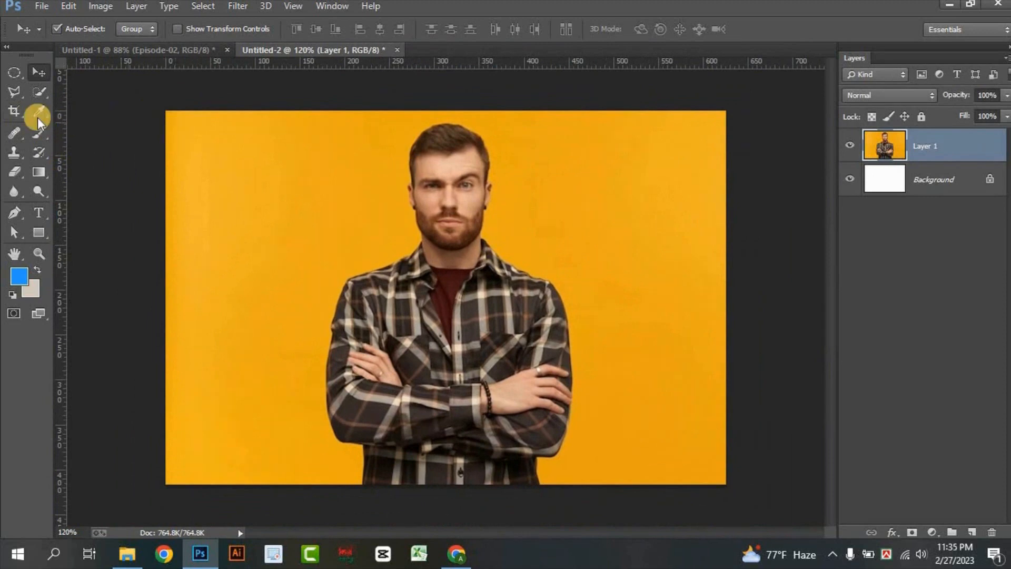
# - Try erasing the yellow background on both sides of the man with the Magic Eraser at tolerance 20, and undo both erasures
pyautogui.click(14, 173)
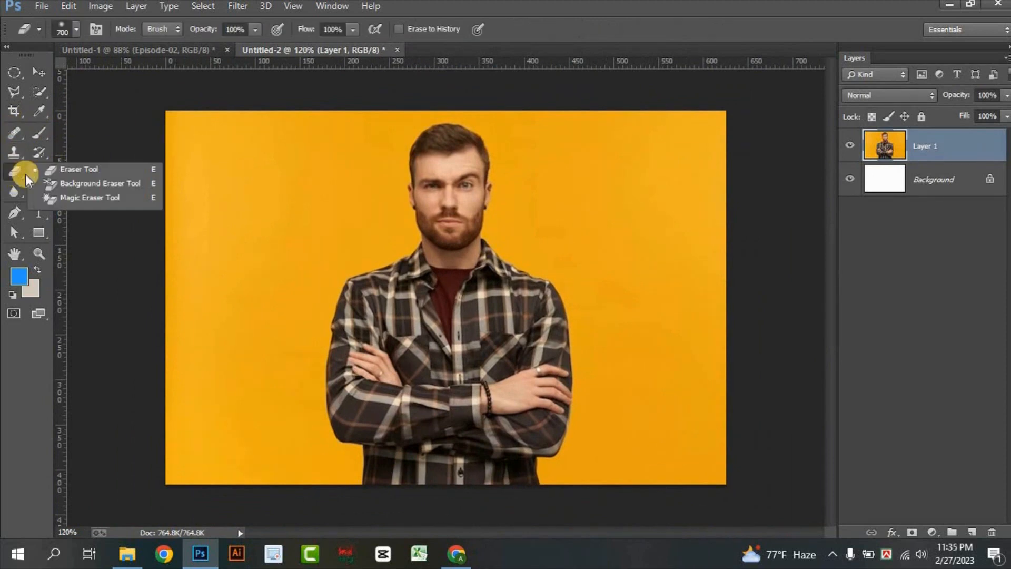
pyautogui.click(58, 198)
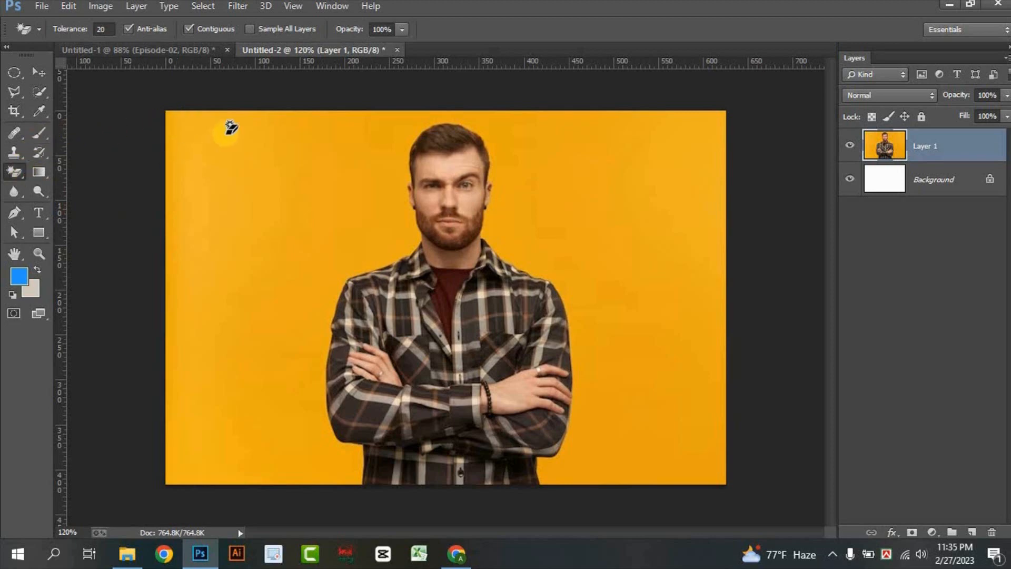
pyautogui.click(204, 111)
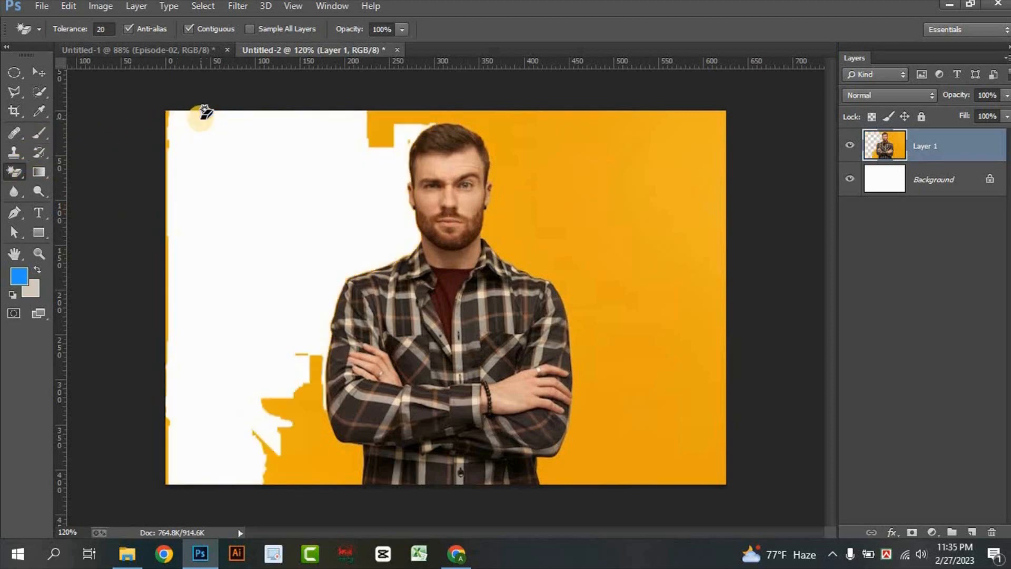
pyautogui.click(622, 159)
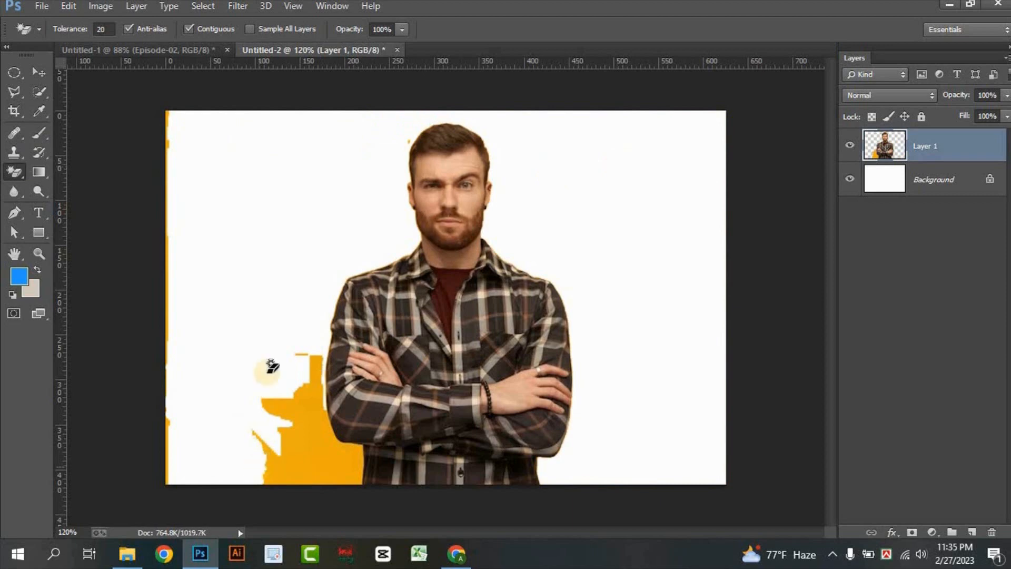
pyautogui.hotkey('ctrl', 'z')
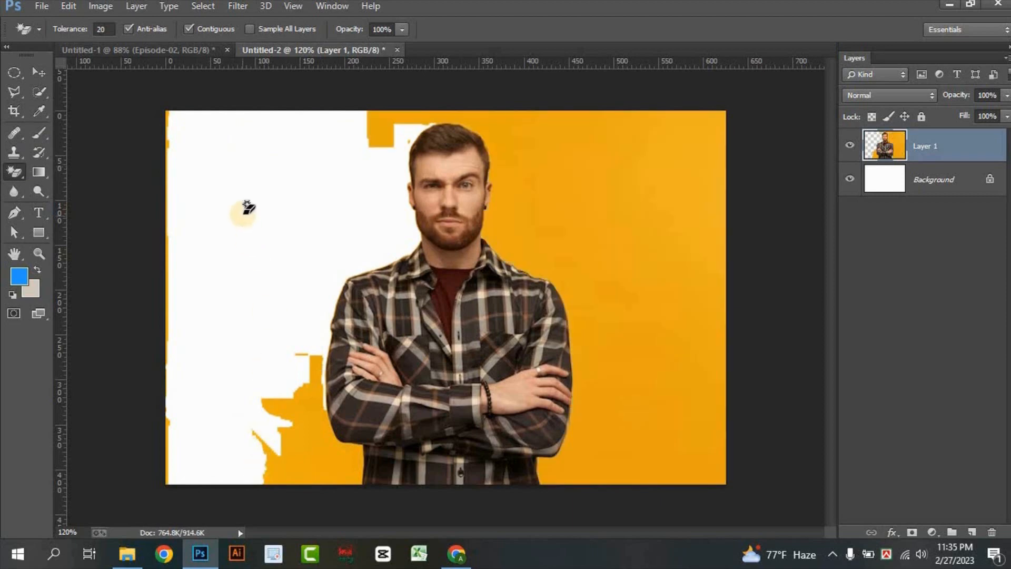
pyautogui.hotkey('ctrl', 'alt', 'z')
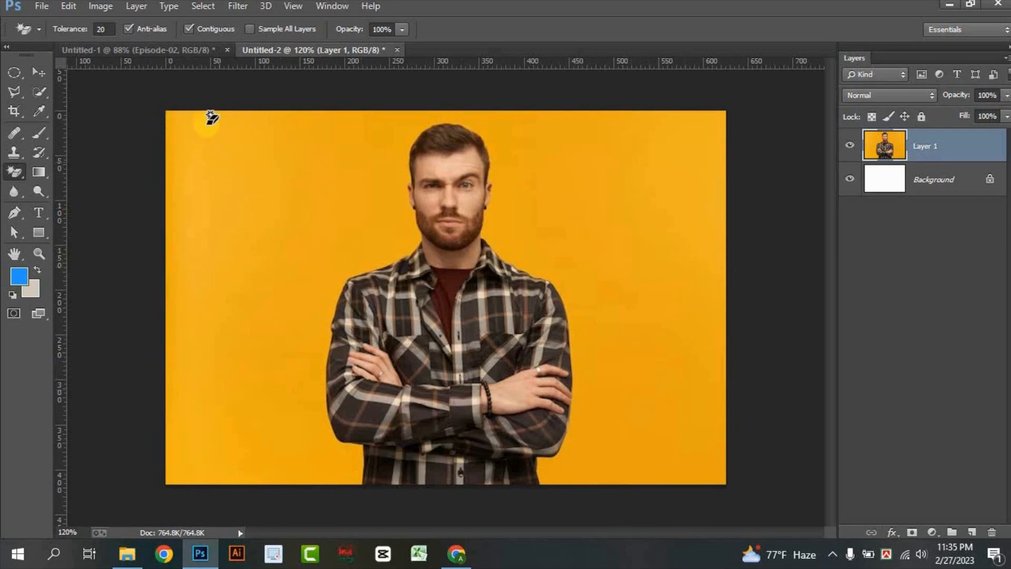
# - Set the Magic Eraser tolerance to 50, erase the yellow background around the man, and return to the Move tool
pyautogui.click(113, 27)
pyautogui.press('BackSpace')
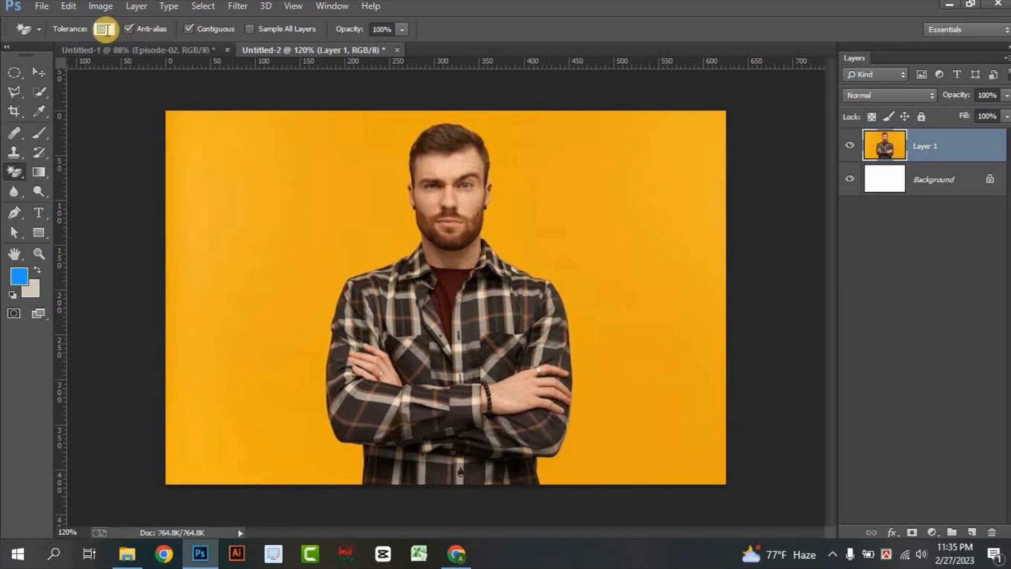
pyautogui.click(115, 27)
pyautogui.write('2')
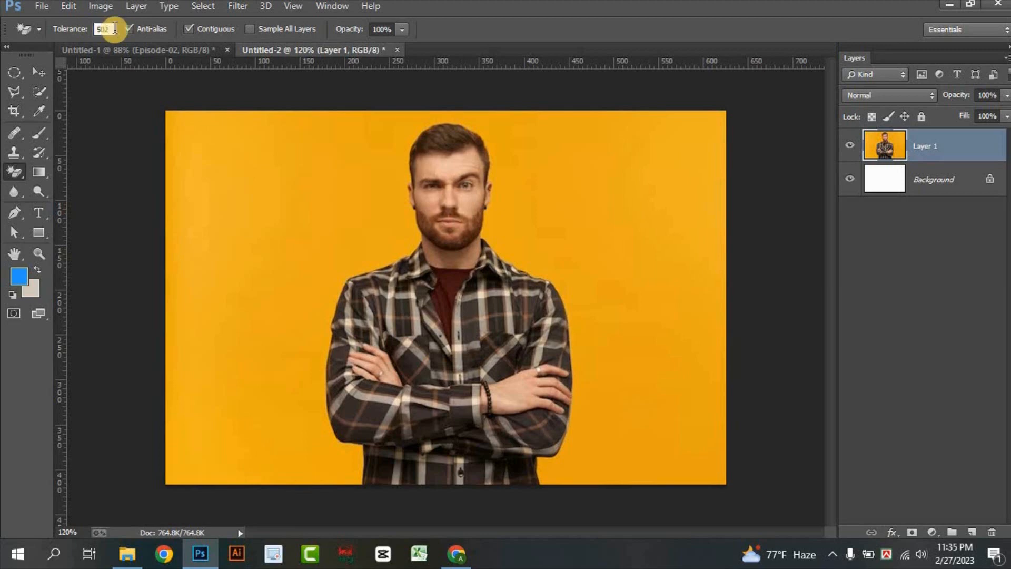
pyautogui.press('BackSpace')
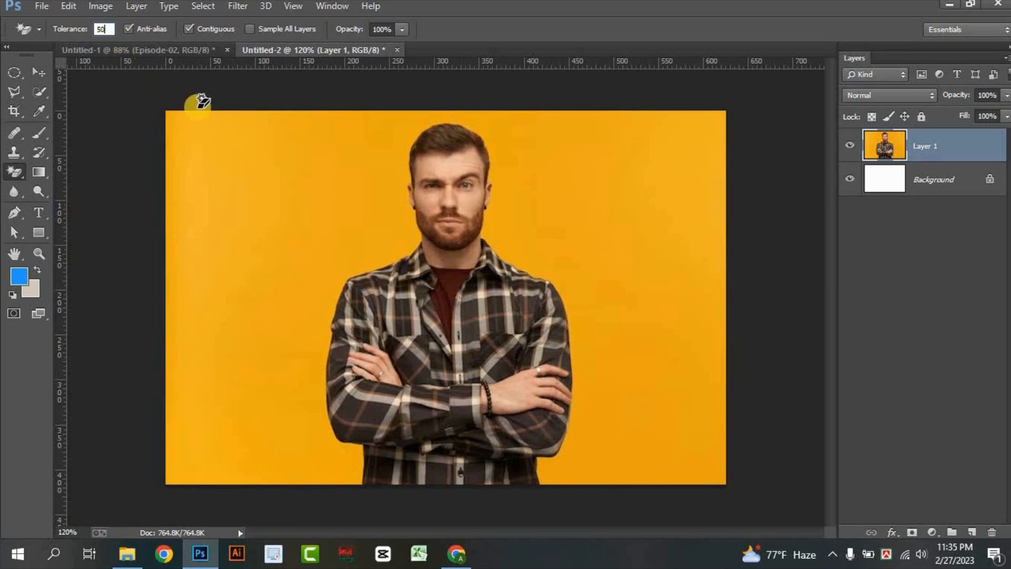
pyautogui.click(209, 145)
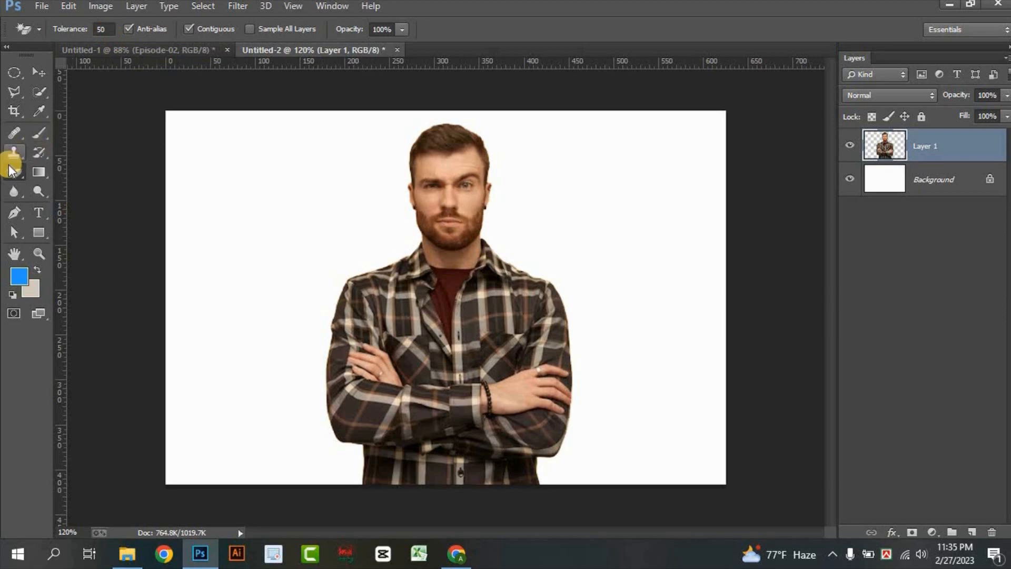
pyautogui.click(39, 74)
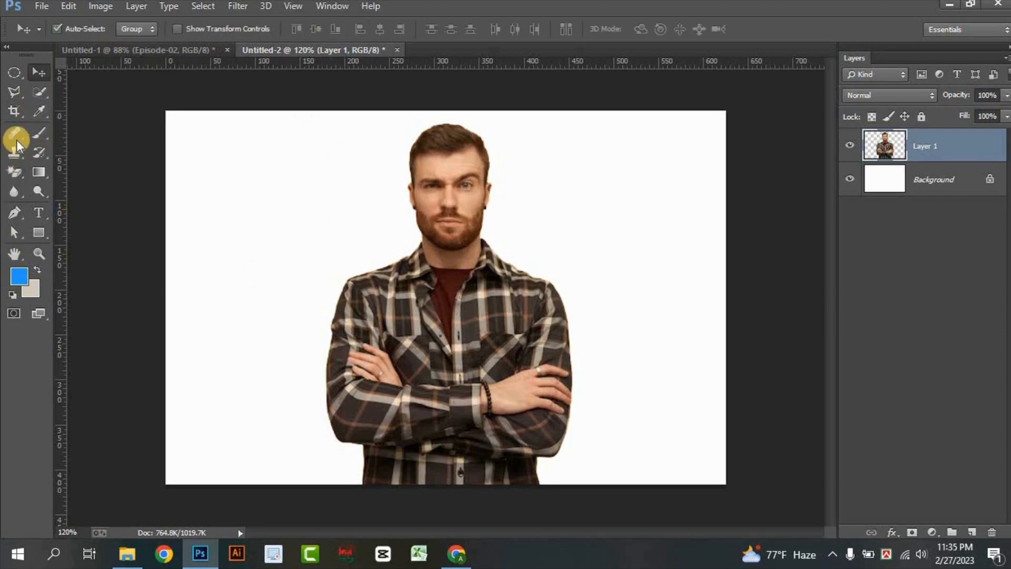
# - Try tracing the man's outline into a closed selection with the Magnetic Lasso, deselect it, and return to the Move tool
pyautogui.click(14, 93)
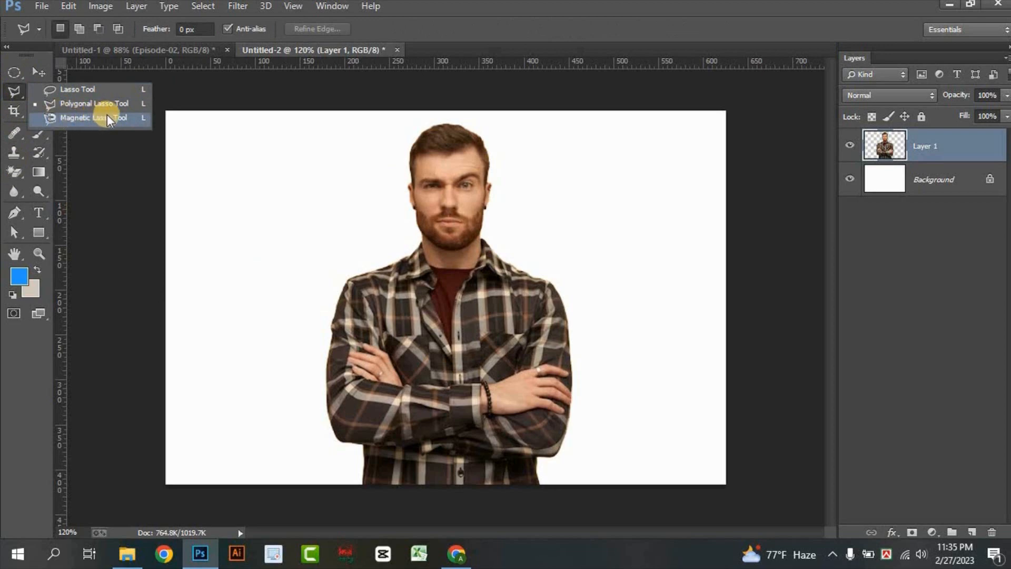
pyautogui.click(106, 117)
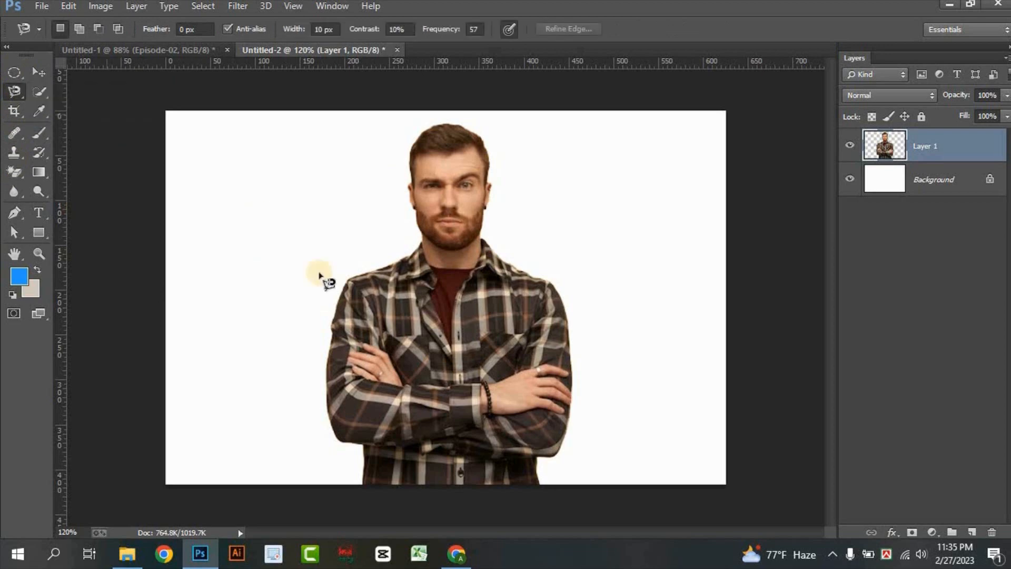
pyautogui.click(541, 483)
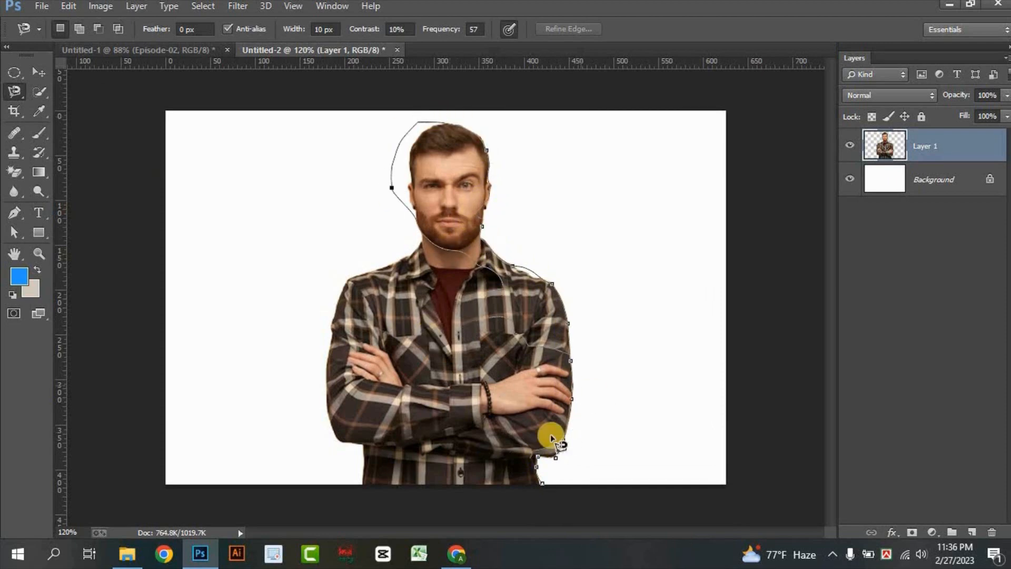
pyautogui.click(543, 486)
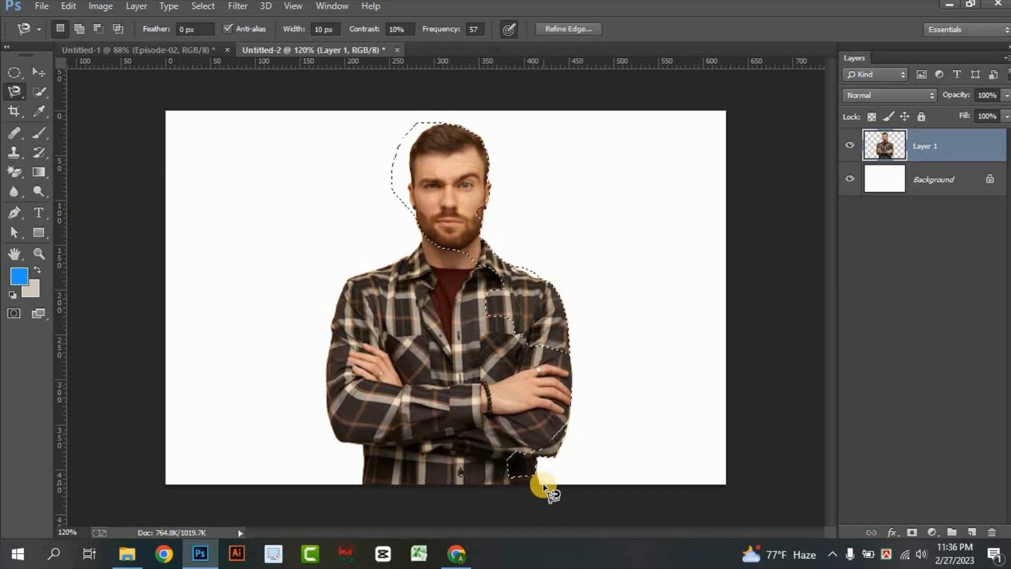
pyautogui.click(548, 379)
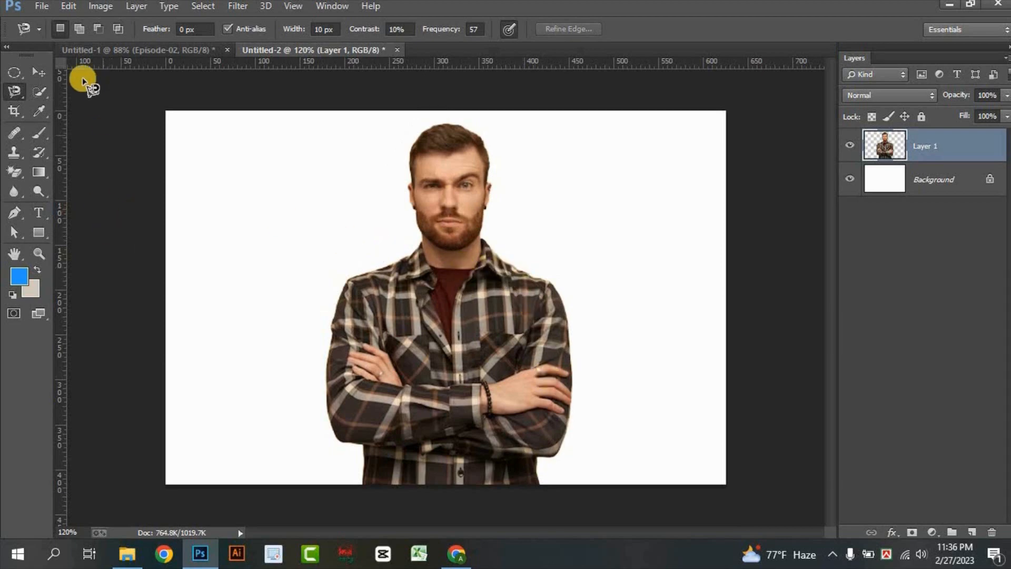
pyautogui.click(36, 69)
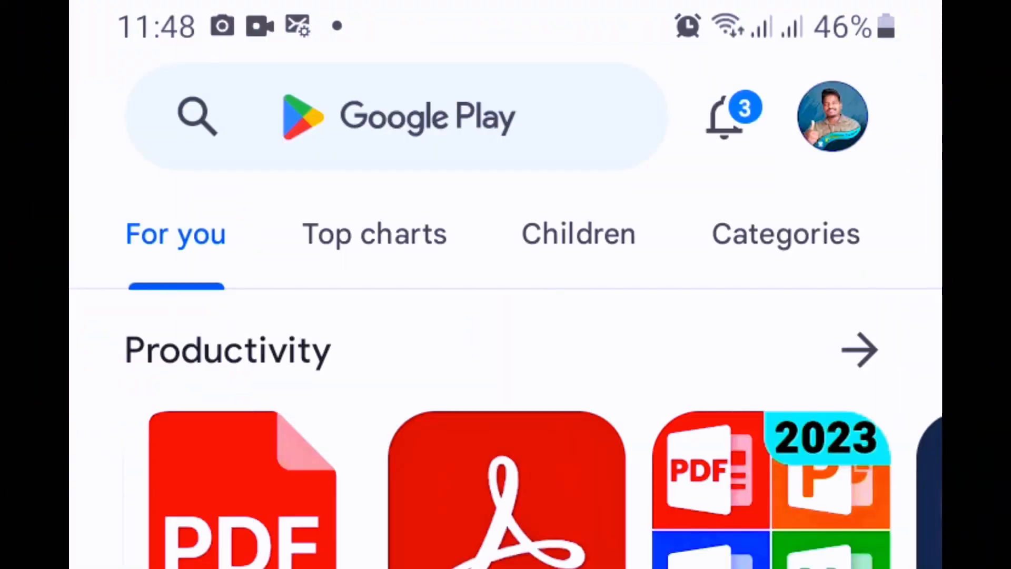
# - Switch to Google Play on the phone and search for "sikhboi"
pyautogui.click(237, 117)
pyautogui.write('s')
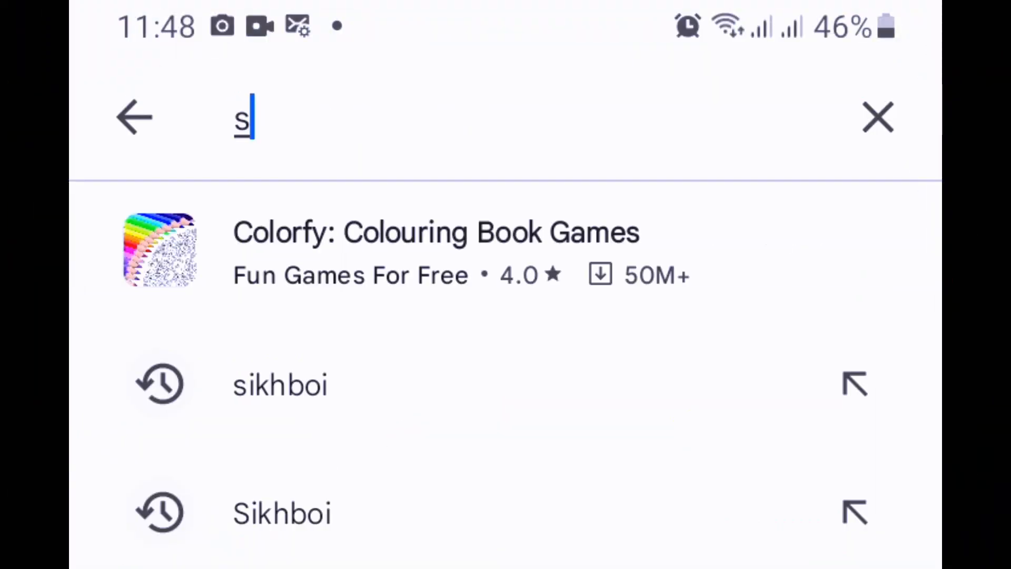
pyautogui.write('ikhboi')
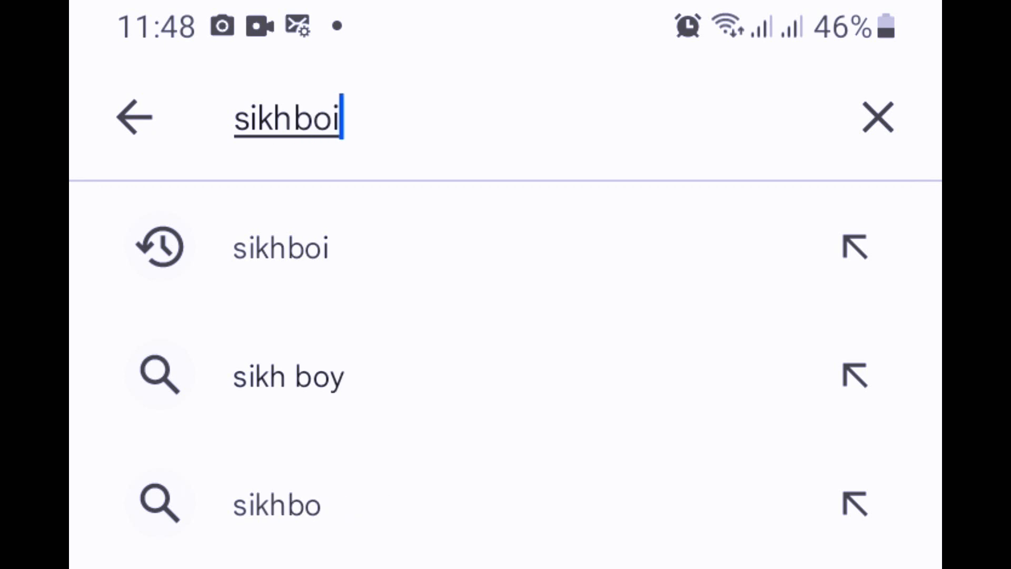
pyautogui.press('Return')
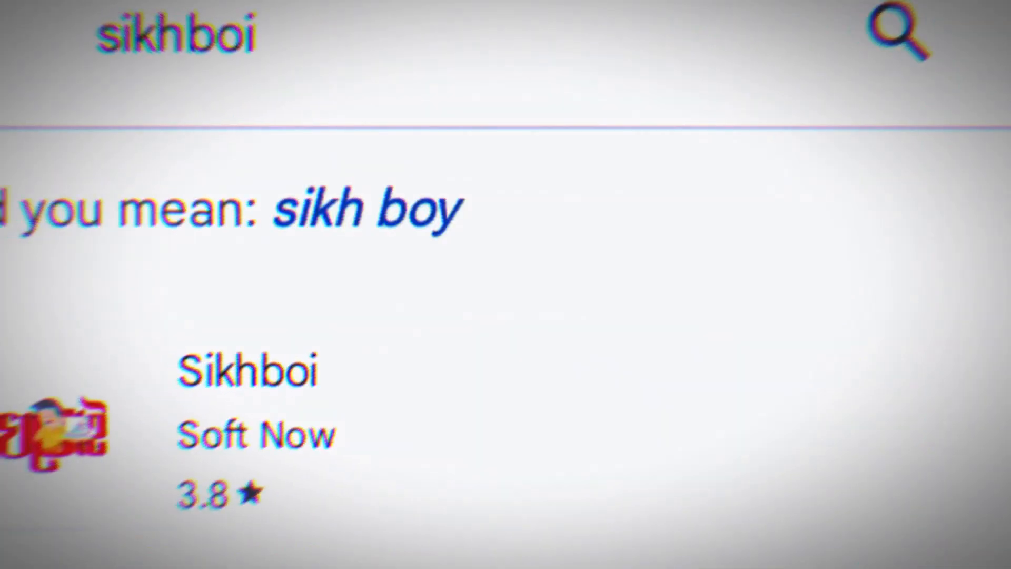